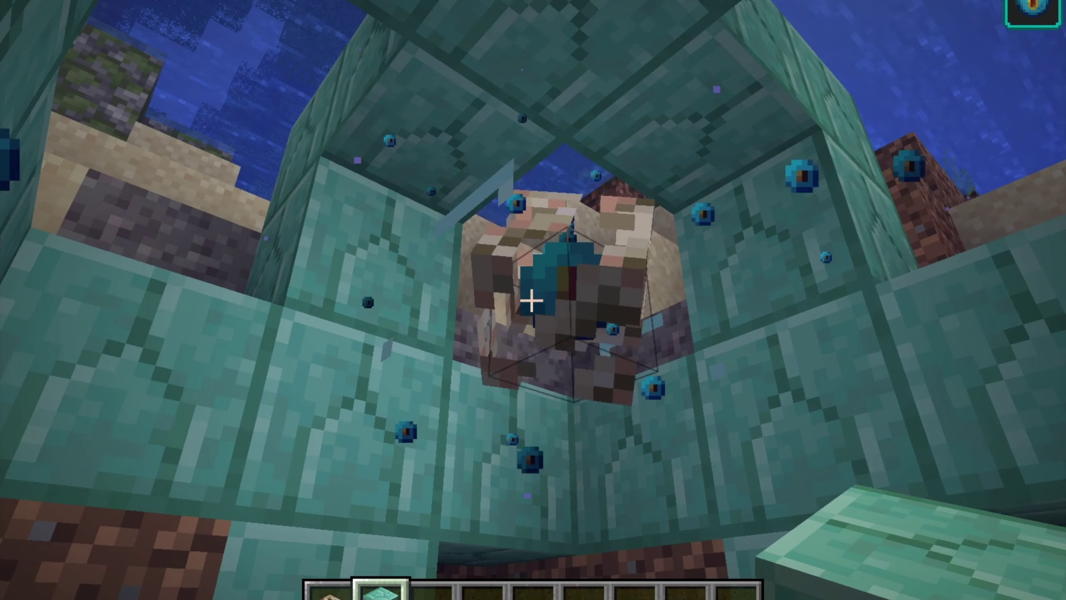
# Hide the Minecraft HUD, delete Blender's default cube, and switch the game to Spectator Mode
pyautogui.press('F1')
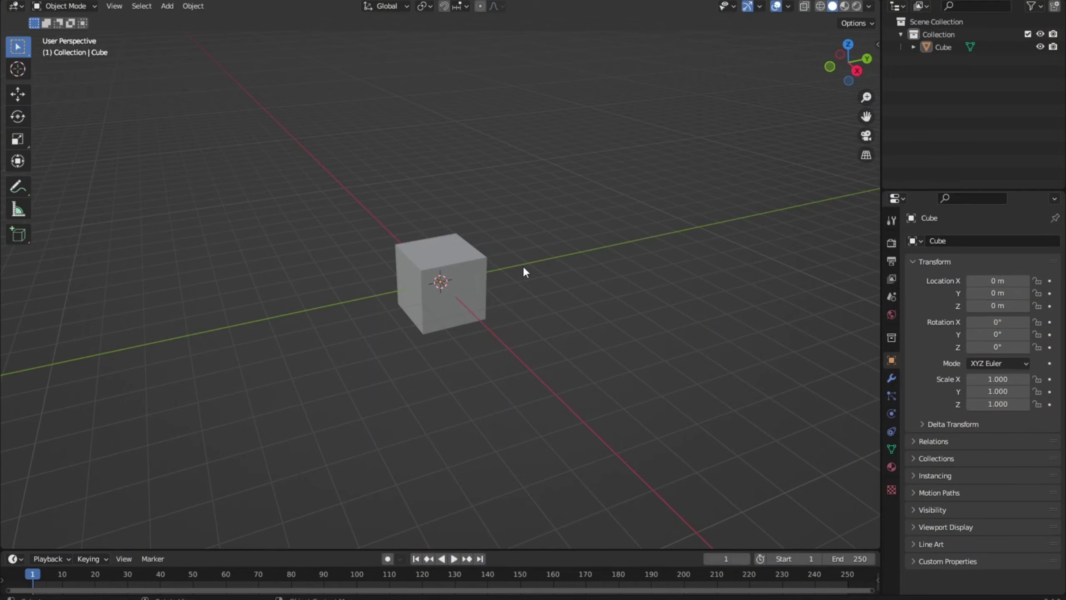
pyautogui.press('Delete')
pyautogui.click(167, 6)
pyautogui.moveTo(250, 23)
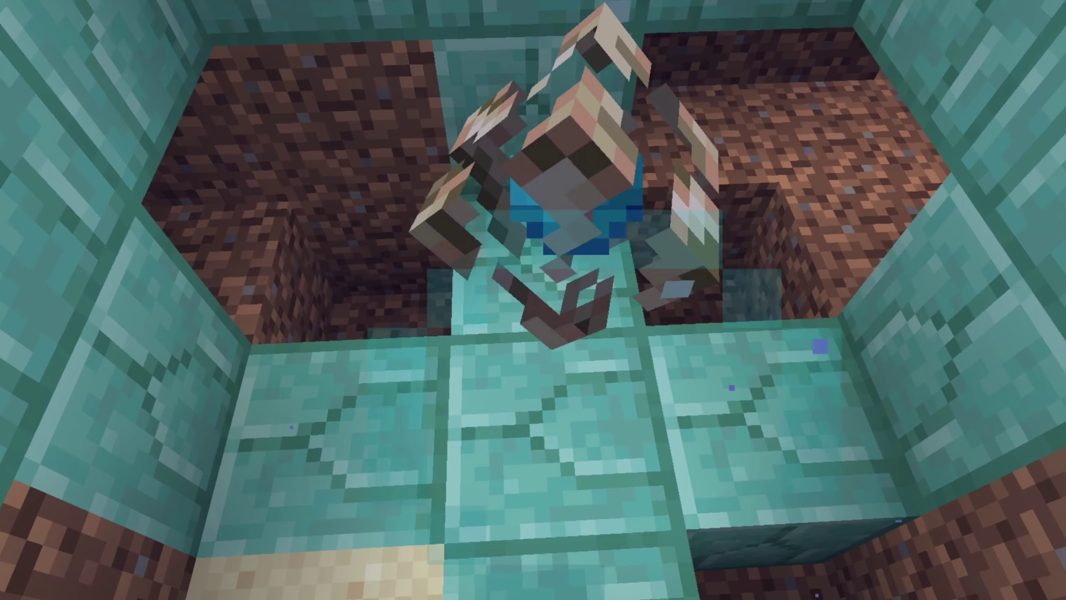
pyautogui.hotkey('F3', 'F4')
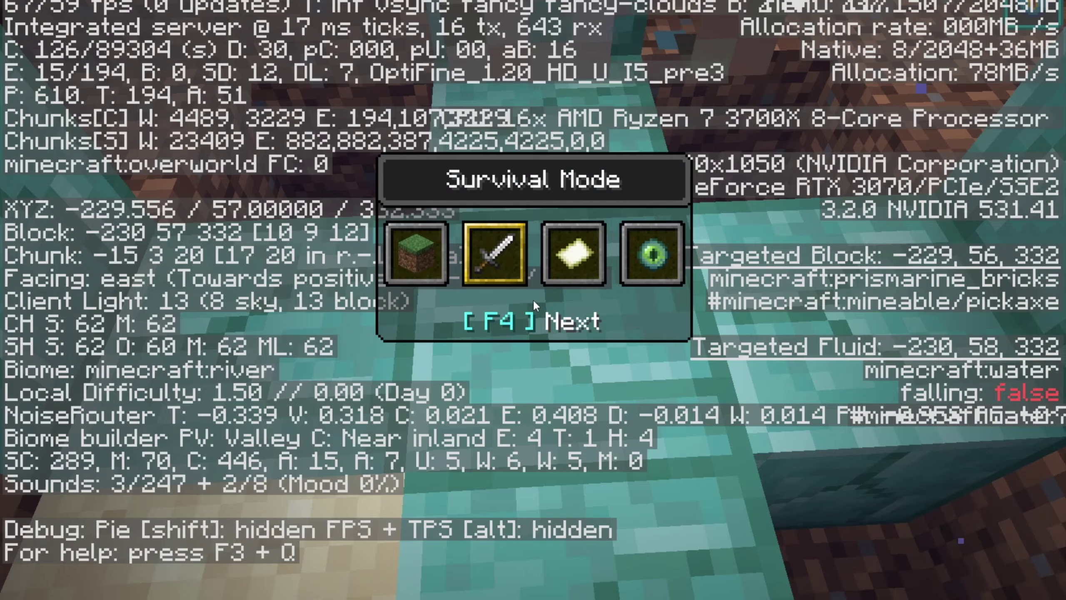
pyautogui.press('F4')
pyautogui.press('F4')
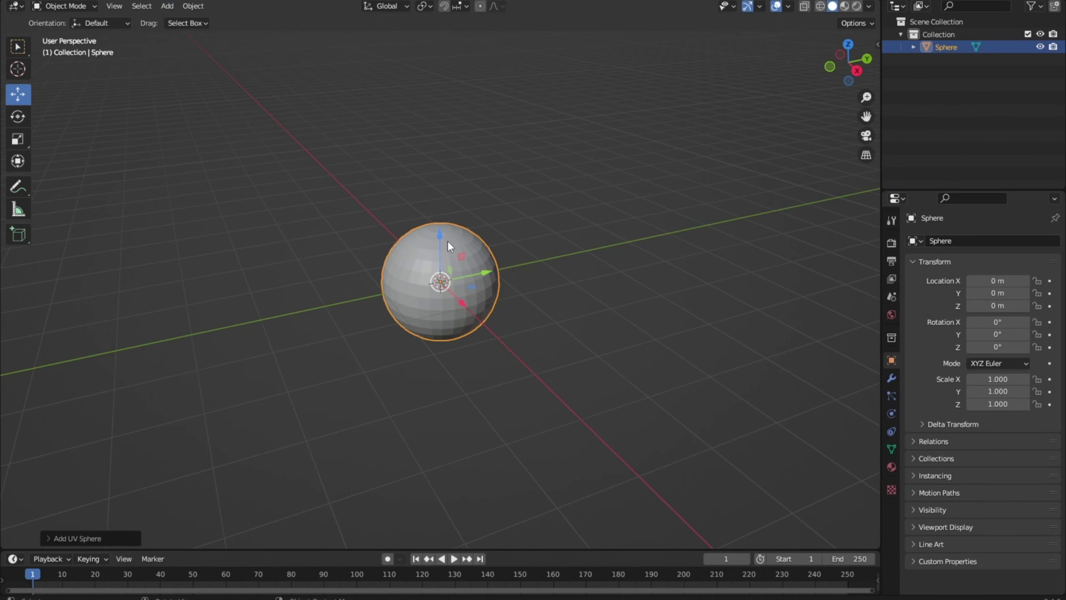
# Raise the UV sphere along Z to 1.8441 m and scale it to 2.914
pyautogui.moveTo(448, 241); pyautogui.dragTo(458, 126)
pyautogui.moveTo(533, 200); pyautogui.dragTo(580, 321, button='middle')
pyautogui.press('s')
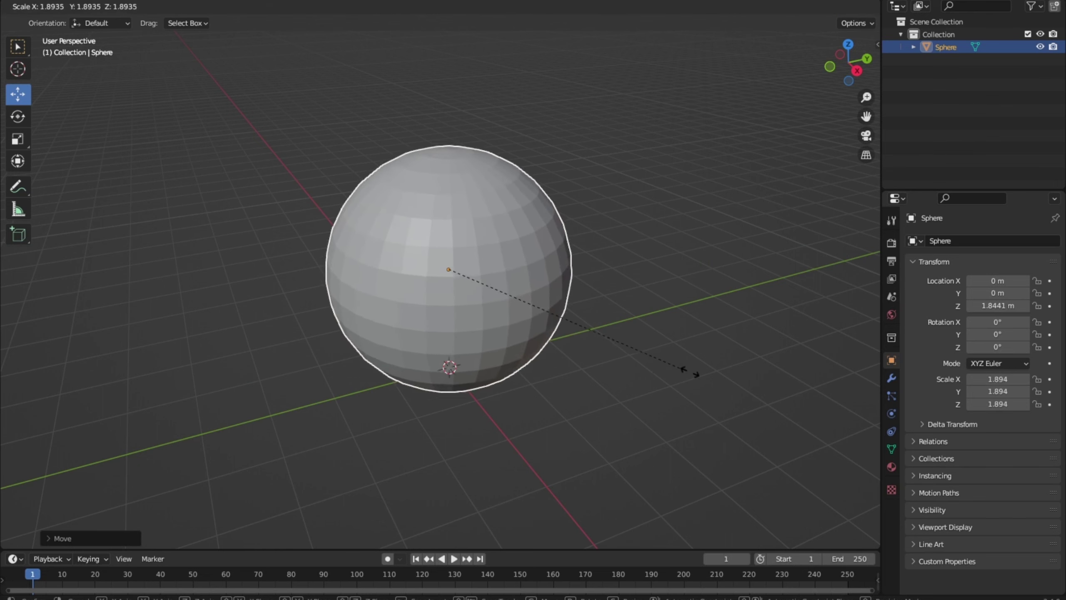
pyautogui.click(814, 415)
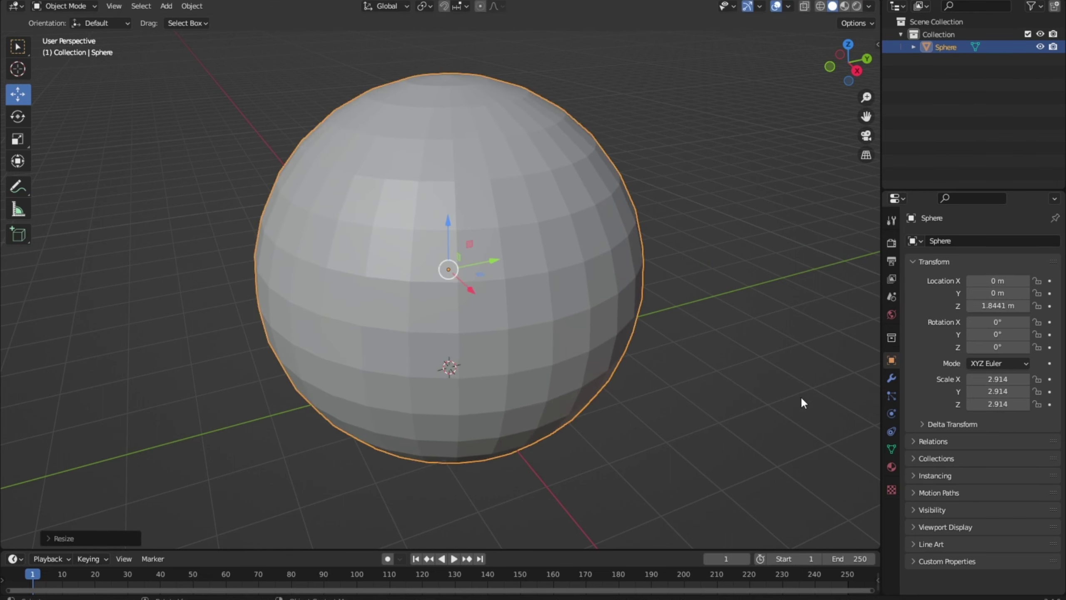
pyautogui.moveTo(771, 387); pyautogui.dragTo(721, 318, button='middle')
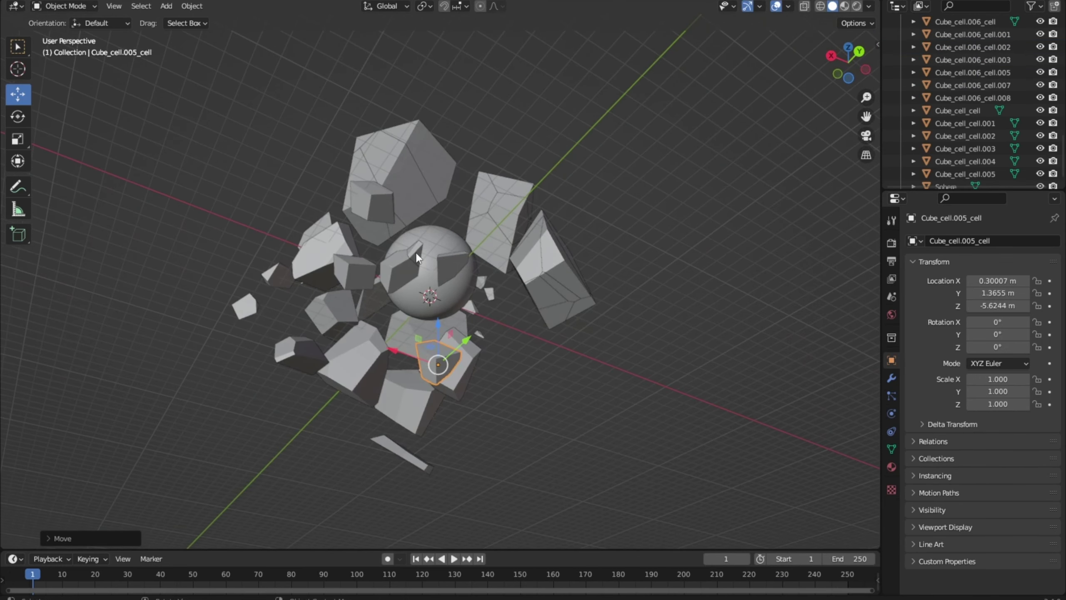
# Select a fracture piece of the shattered cube next to the sphere
pyautogui.click(416, 254)
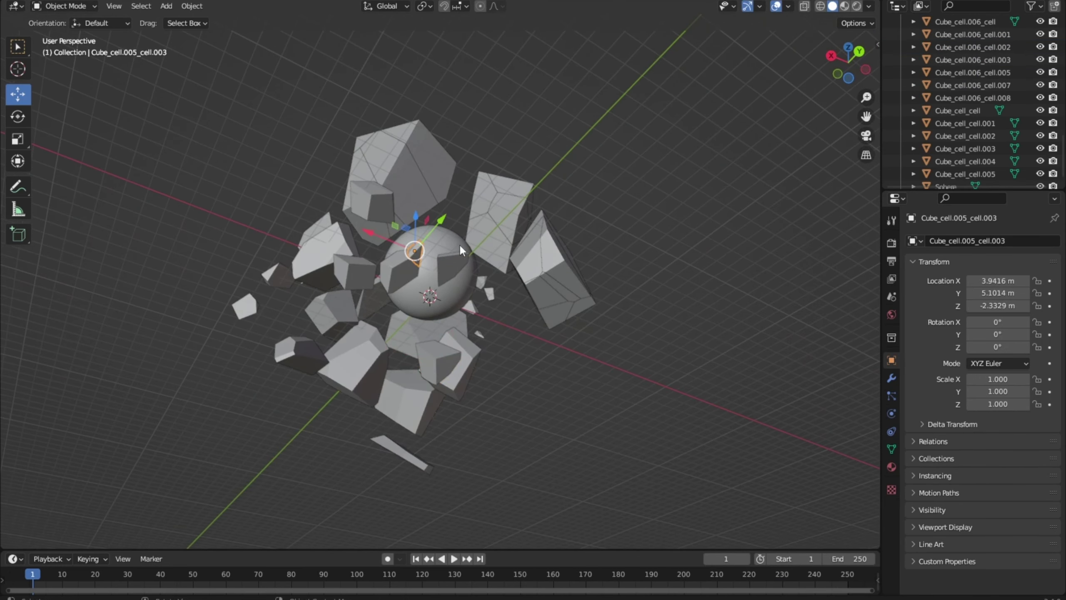
pyautogui.moveTo(459, 243); pyautogui.dragTo(459, 350, button='middle')
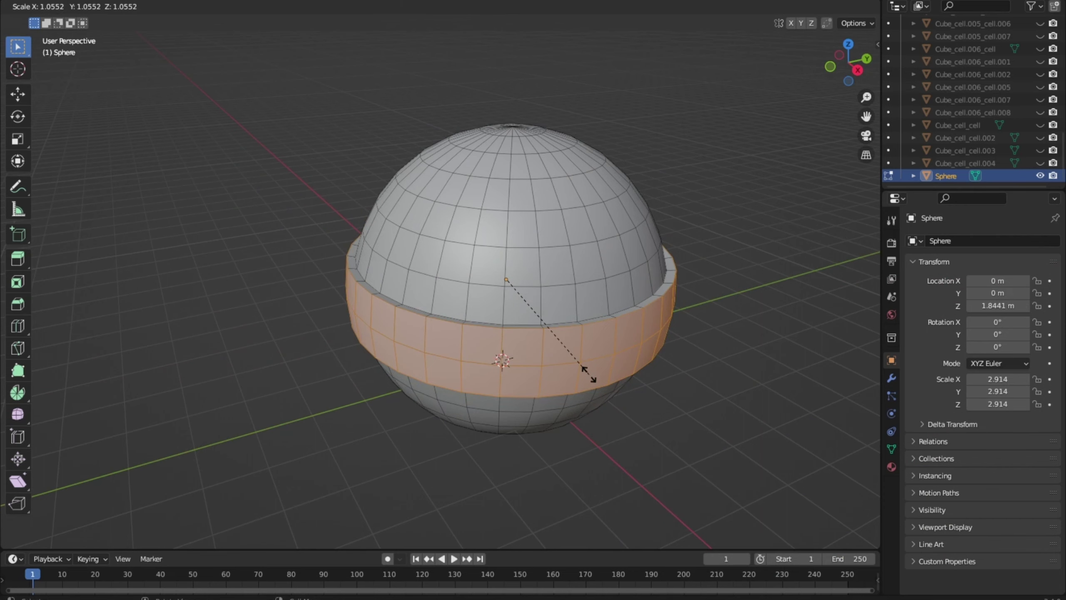
# Extrude the sphere's middle face loop and scale it outward into a raised band
pyautogui.click(606, 375)
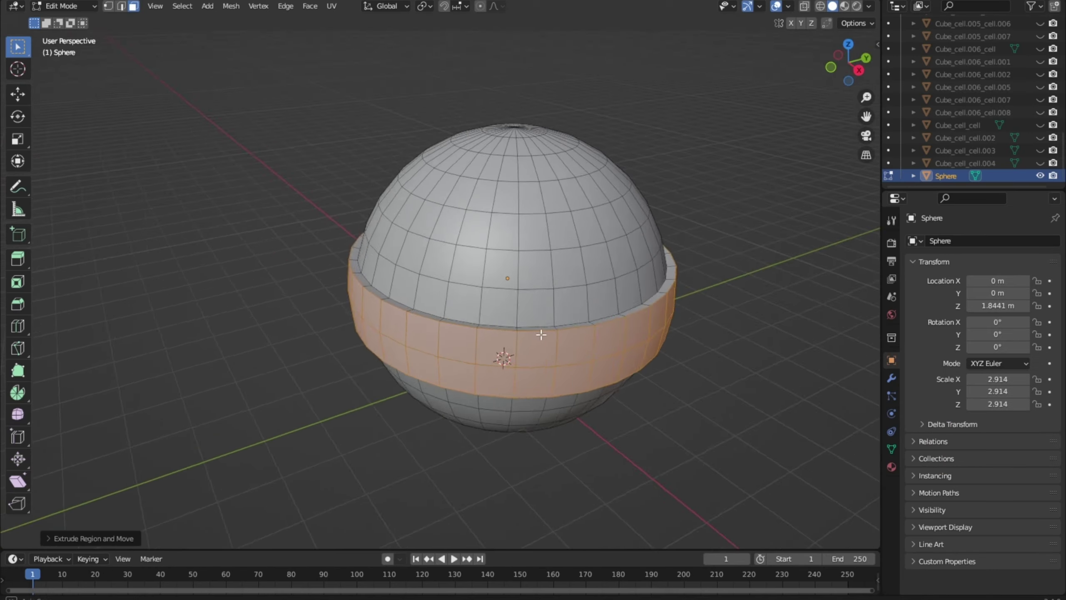
pyautogui.moveTo(541, 322); pyautogui.dragTo(588, 299, button='middle')
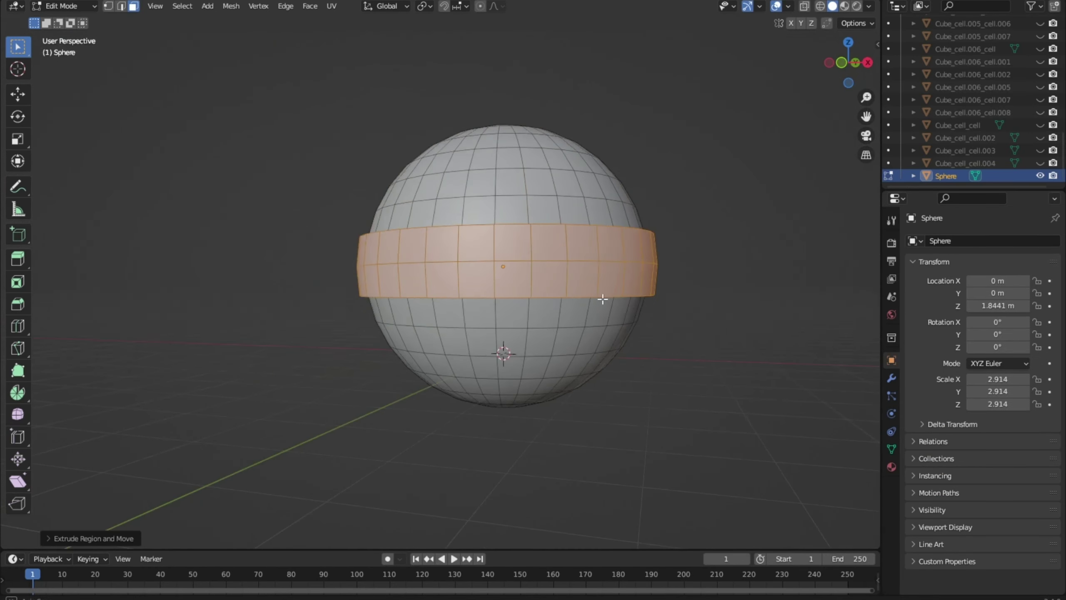
pyautogui.press('s')
pyautogui.click(630, 355)
# Subdivide the sphere with Ctrl+2 so the band rounds off smoothly
pyautogui.moveTo(630, 352)
pyautogui.mouseDown(button='middle')
pyautogui.moveTo(698, 378)
pyautogui.moveTo(616, 353)
pyautogui.mouseUp(button='middle')
pyautogui.scroll(3, 615, 353)
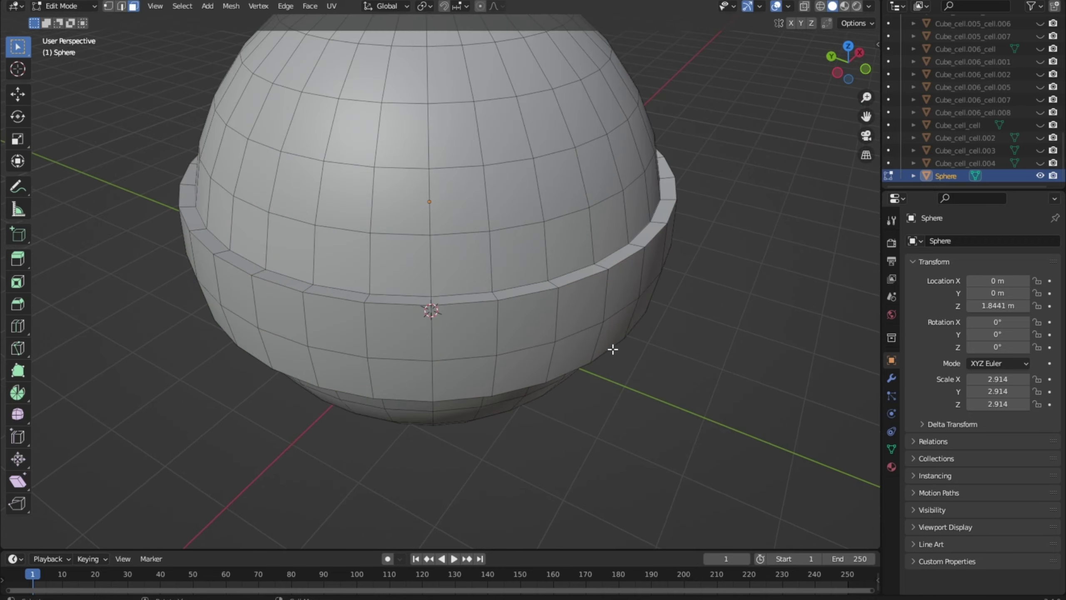
pyautogui.hotkey('ctrl', '2')
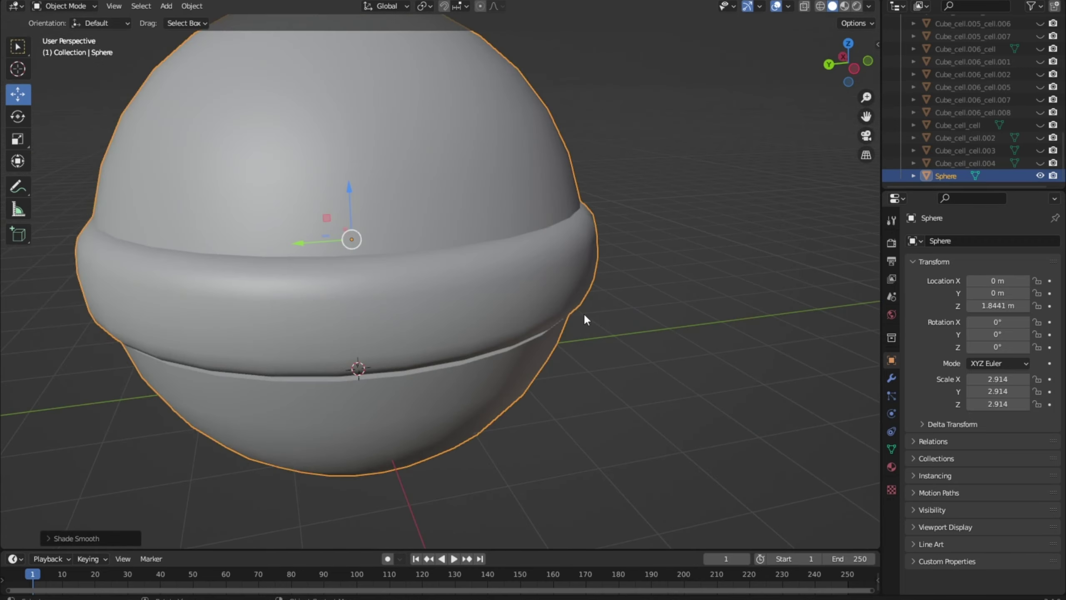
pyautogui.moveTo(583, 313); pyautogui.dragTo(654, 291, button='middle')
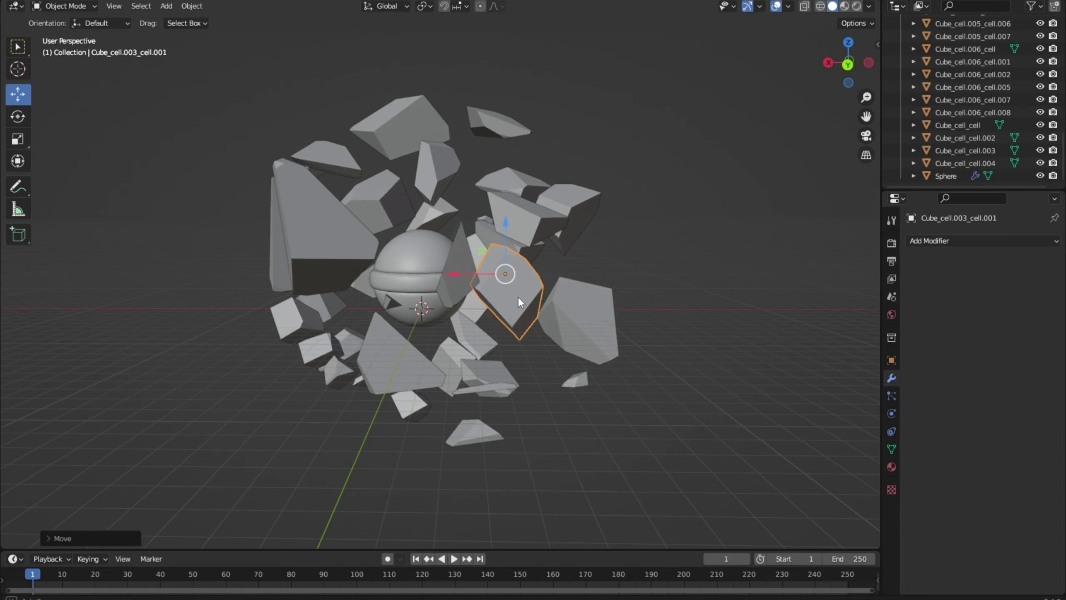
# Delete the stray fracture piece and inset the cube's front face
pyautogui.moveTo(518, 297); pyautogui.dragTo(470, 368, button='middle')
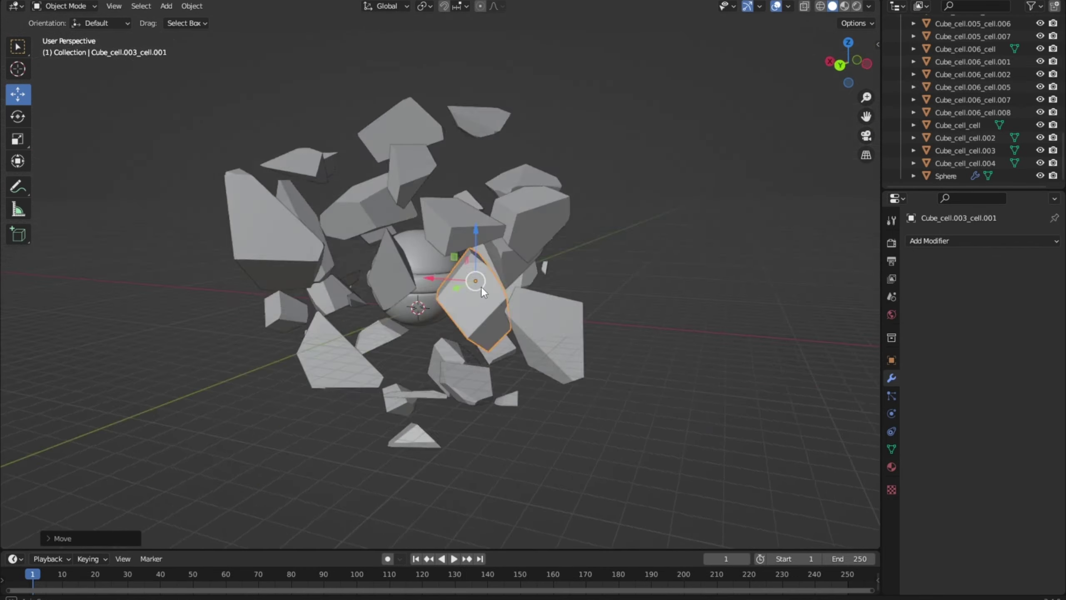
pyautogui.moveTo(482, 287); pyautogui.dragTo(523, 366, button='middle')
pyautogui.press('Delete')
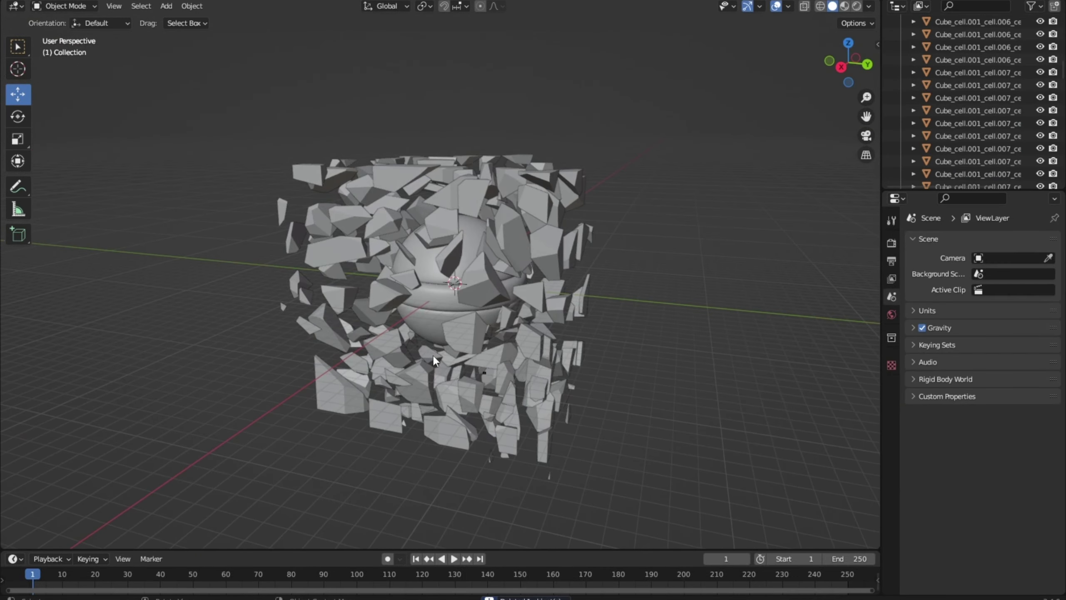
pyautogui.moveTo(432, 353); pyautogui.dragTo(393, 405, button='middle')
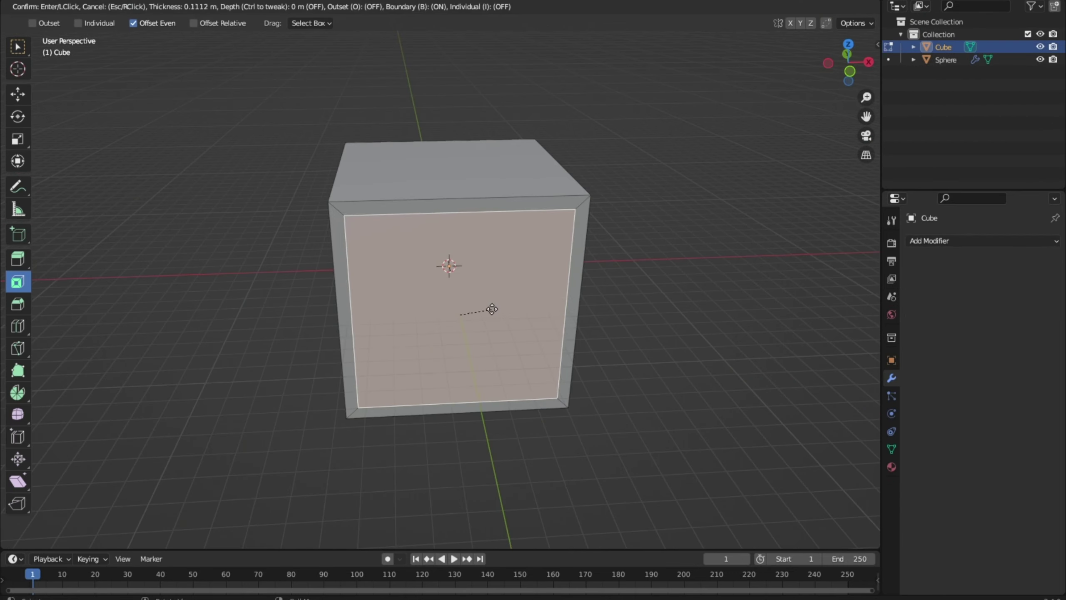
pyautogui.moveTo(487, 305); pyautogui.dragTo(416, 317)
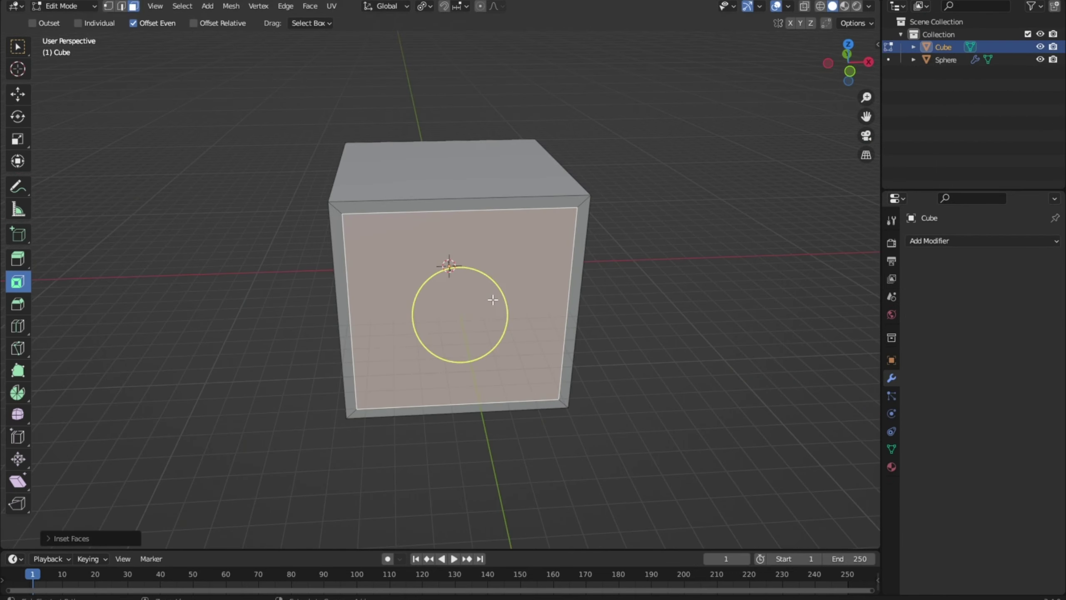
# Redo the cube face inset, then unhide and delete all leftover fracture cells
pyautogui.moveTo(499, 289); pyautogui.dragTo(471, 302)
pyautogui.hotkey('ctrl', 'z')
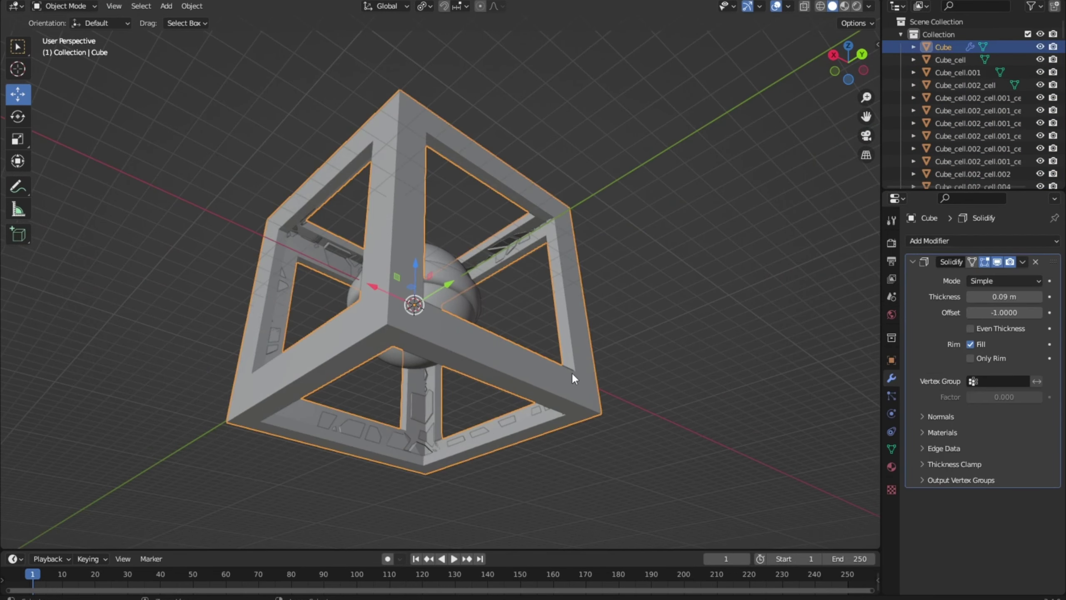
pyautogui.hotkey('alt', 'h')
pyautogui.press('Delete')
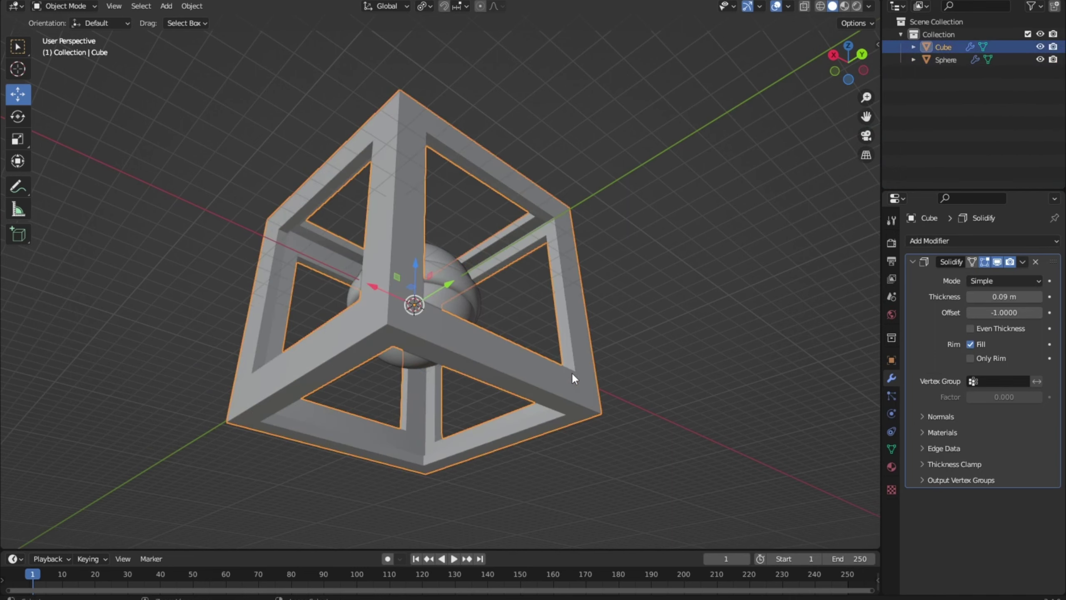
pyautogui.rightClick(419, 270)
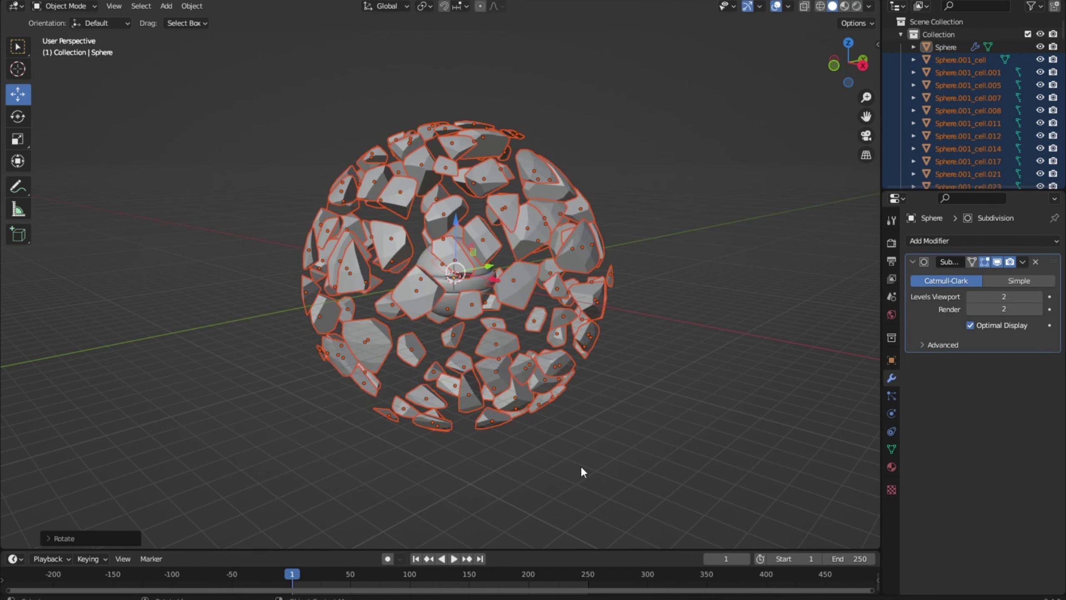
# Deselect all the fractured shell pieces before assigning their materials
pyautogui.hotkey('alt', 'a')
pyautogui.moveTo(580, 469); pyautogui.dragTo(609, 465, button='middle')
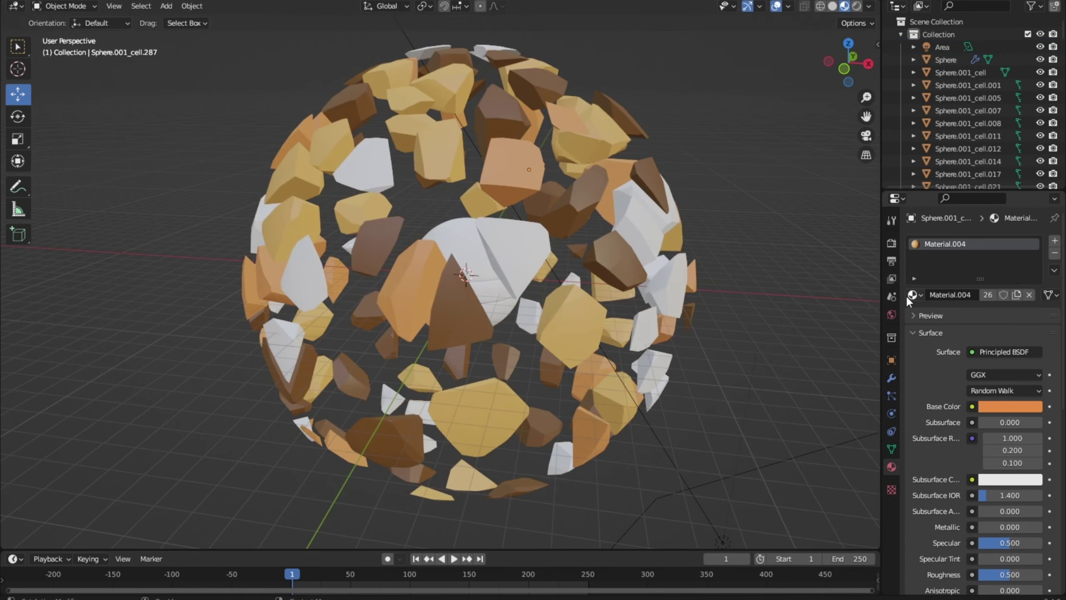
# Apply Material.004 to three shell pieces, including a white and an orange one
pyautogui.moveTo(629, 265); pyautogui.dragTo(685, 266)
pyautogui.moveTo(685, 266); pyautogui.dragTo(944, 303, button='middle')
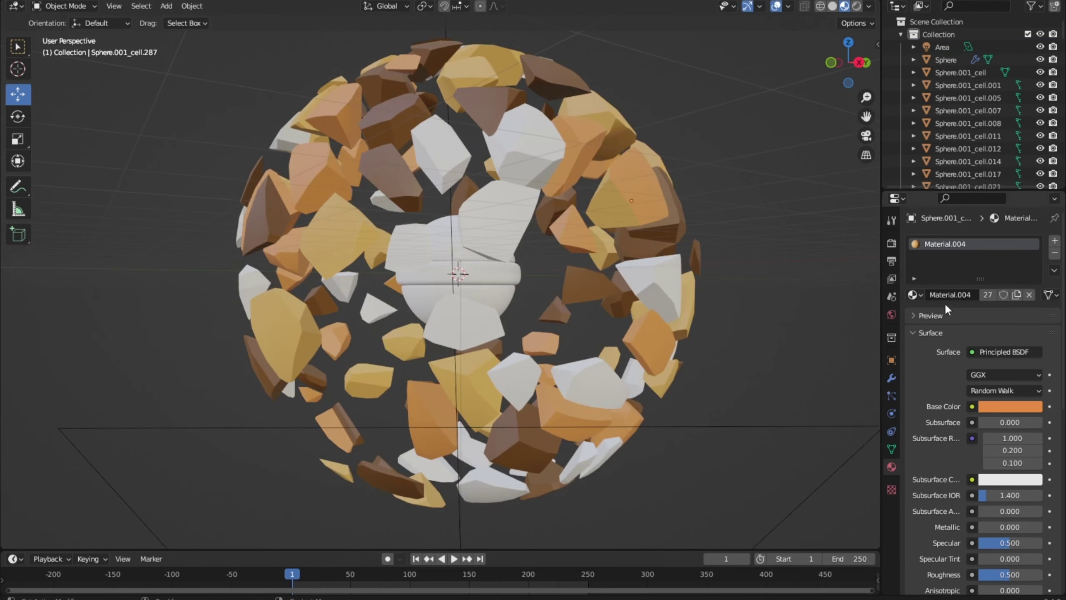
pyautogui.moveTo(513, 194); pyautogui.dragTo(517, 220)
pyautogui.moveTo(517, 220); pyautogui.dragTo(551, 172, button='middle')
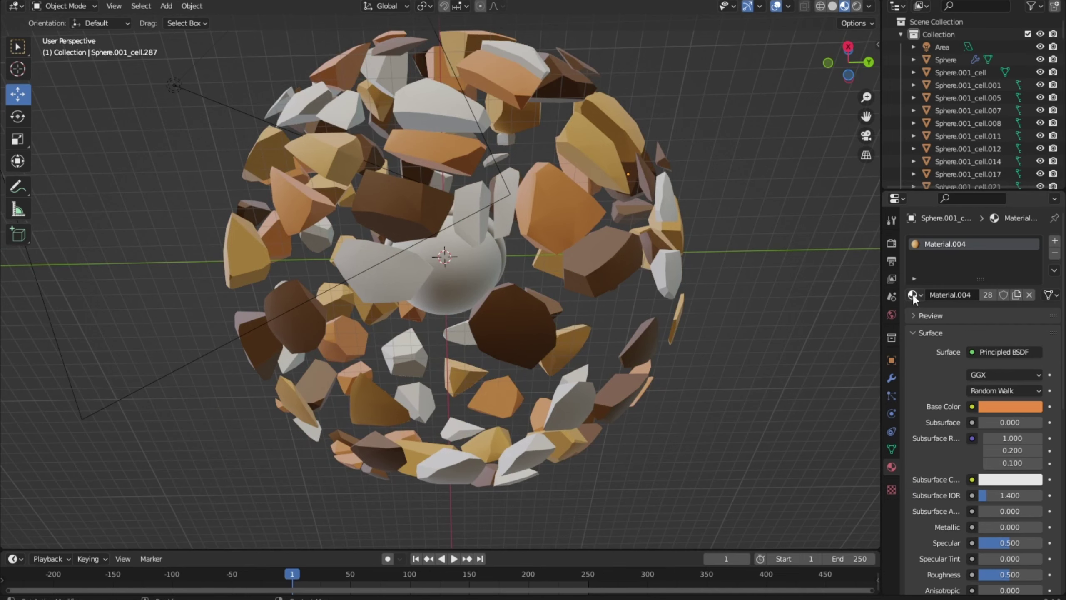
pyautogui.moveTo(912, 295); pyautogui.dragTo(555, 211)
pyautogui.moveTo(536, 214); pyautogui.dragTo(713, 252, button='middle')
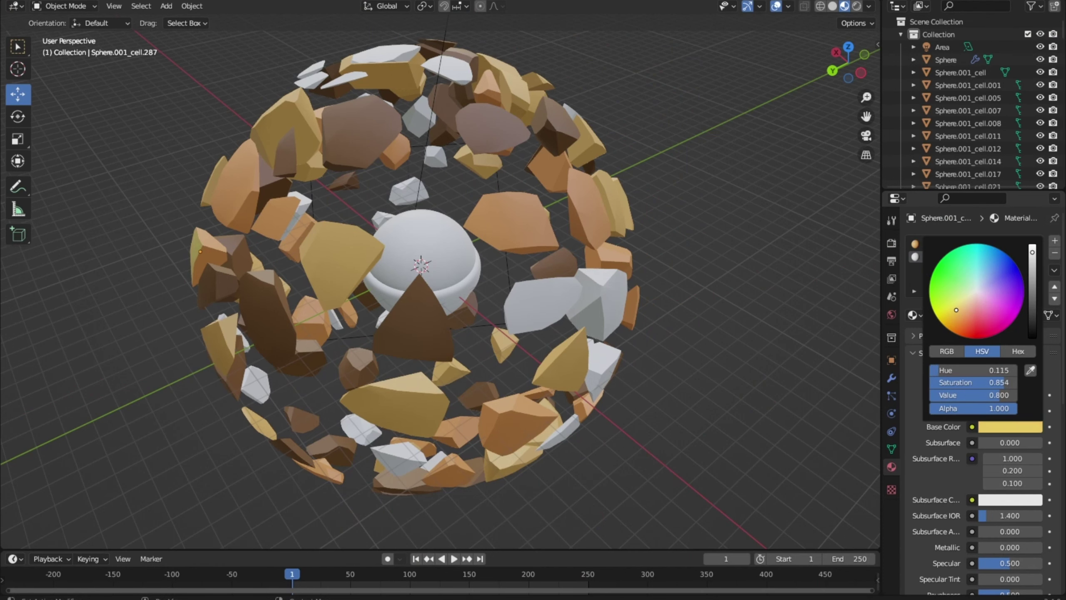
# Darken Material.005's base colour Value to 0.549 and apply it to a fragment
pyautogui.moveTo(1033, 285); pyautogui.dragTo(1032, 265)
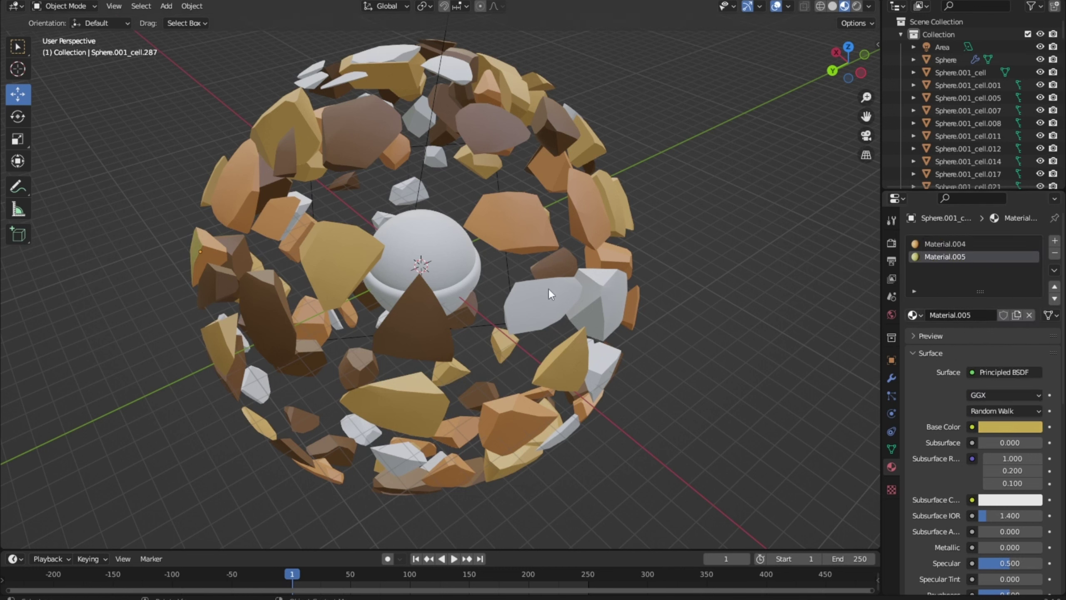
pyautogui.moveTo(913, 314); pyautogui.dragTo(558, 302)
pyautogui.moveTo(558, 301); pyautogui.dragTo(690, 297, button='middle')
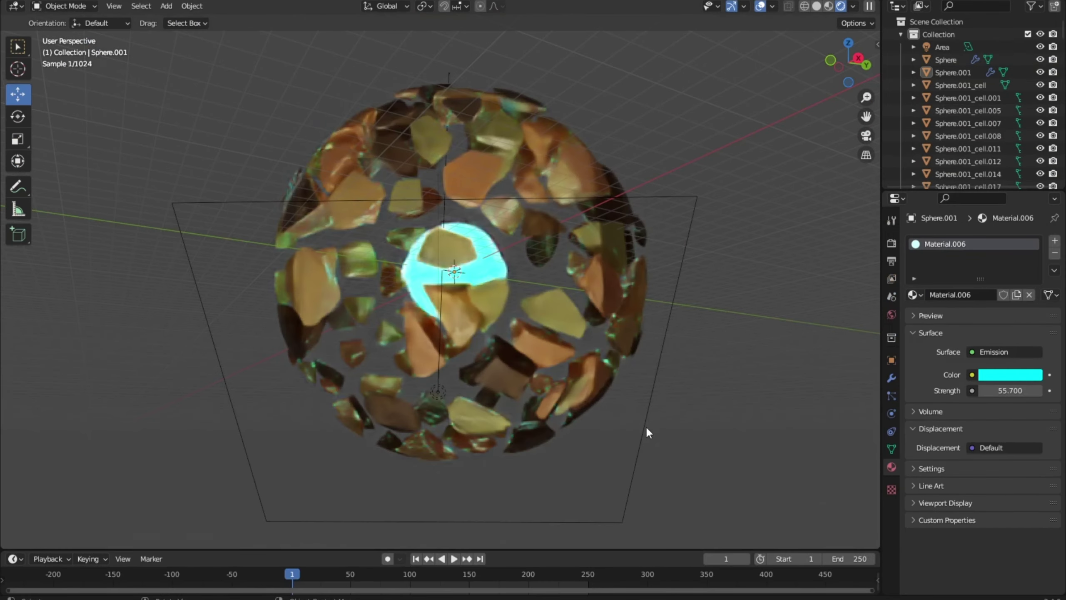
# Orbit and zoom the view around the shattered sphere
pyautogui.moveTo(712, 402); pyautogui.dragTo(746, 387, button='middle')
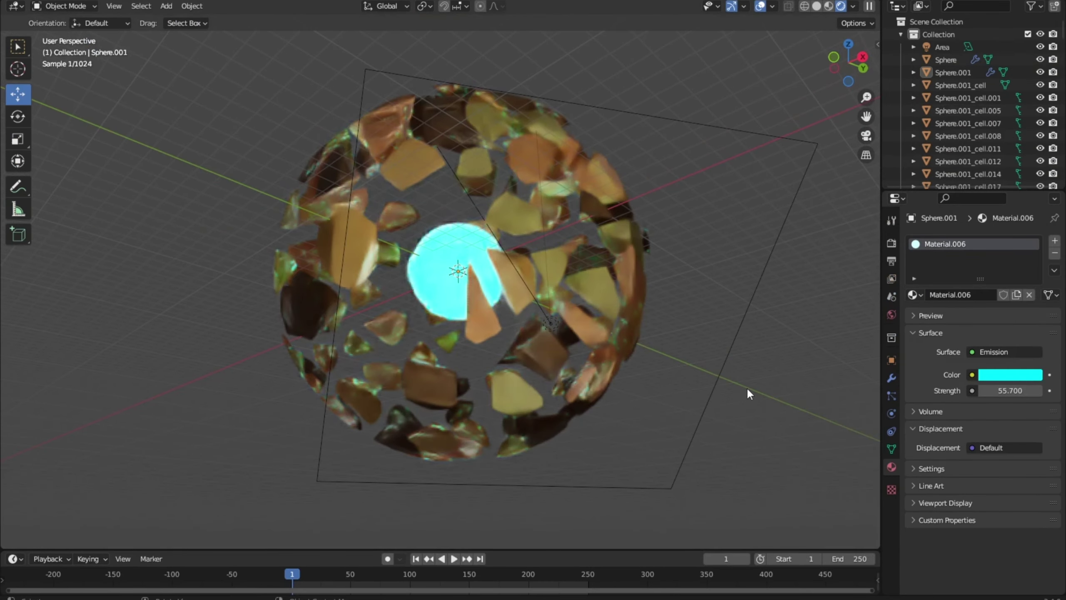
pyautogui.scroll(4, 697, 391)
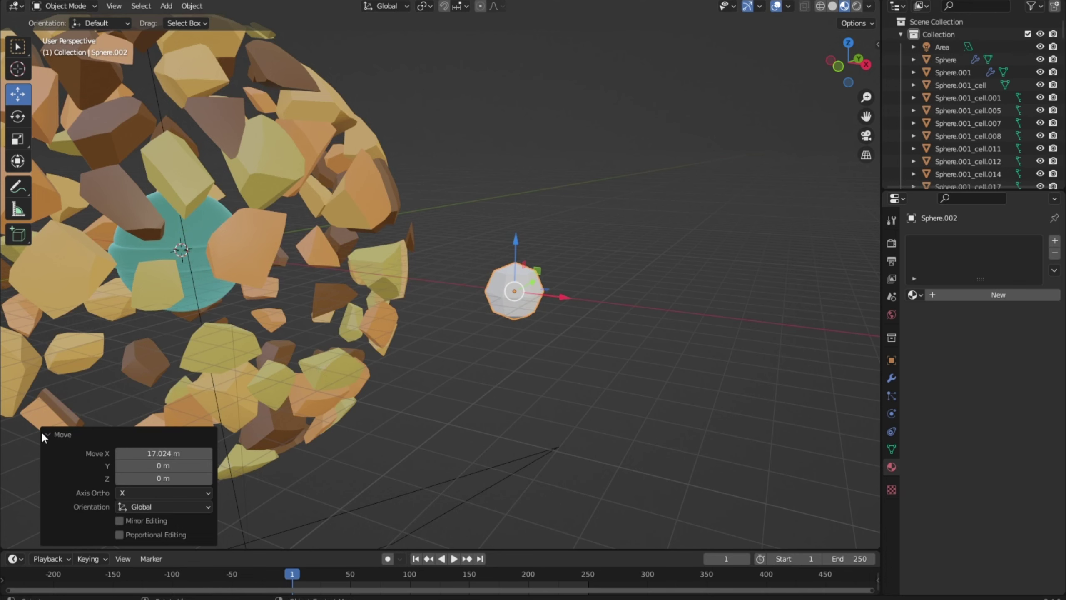
# Shift the small sphere's geometry along Y and check the particle system's render settings
pyautogui.click(45, 434)
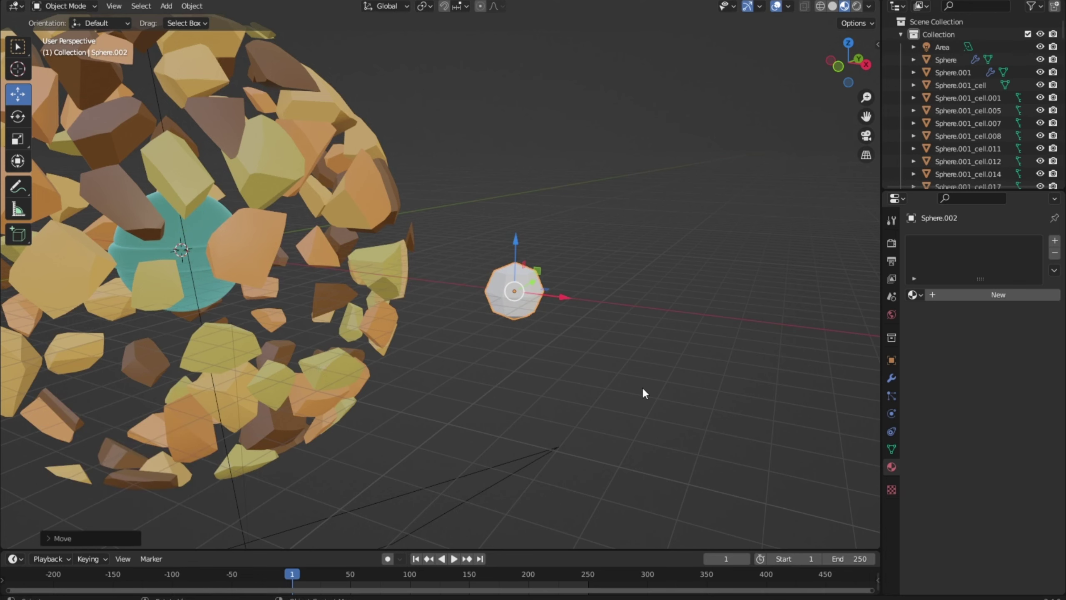
pyautogui.scroll(5, 641, 387)
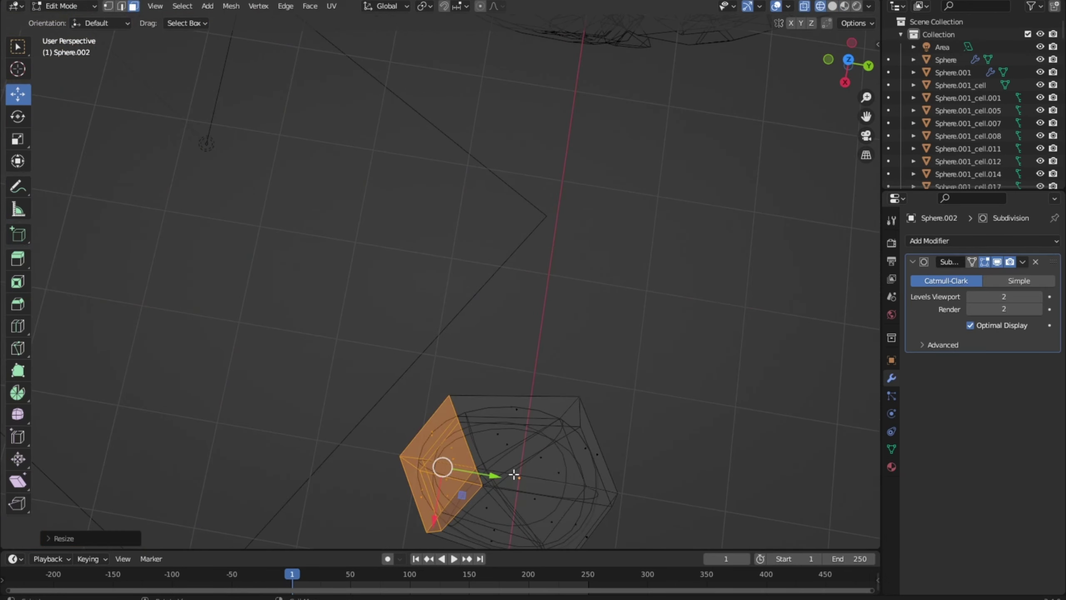
pyautogui.moveTo(497, 476); pyautogui.dragTo(501, 477)
pyautogui.click(509, 433)
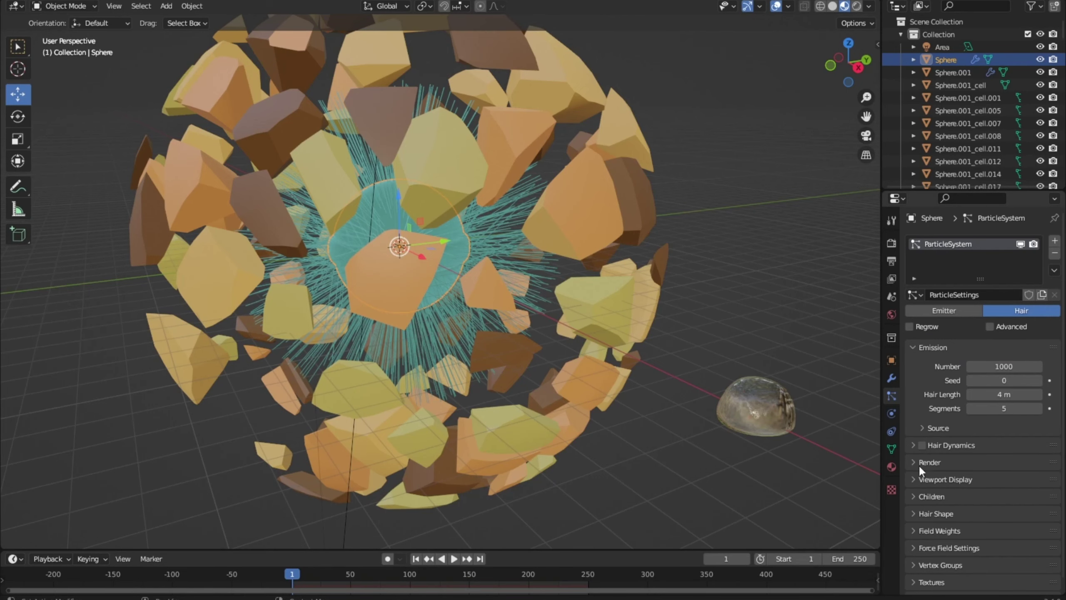
pyautogui.click(915, 462)
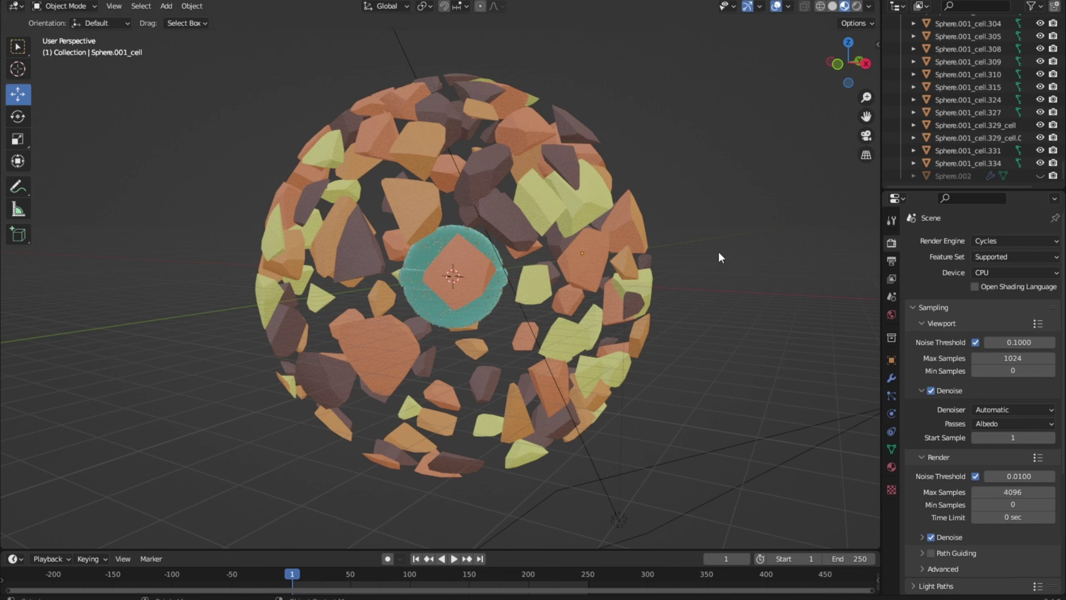
pyautogui.click(153, 5)
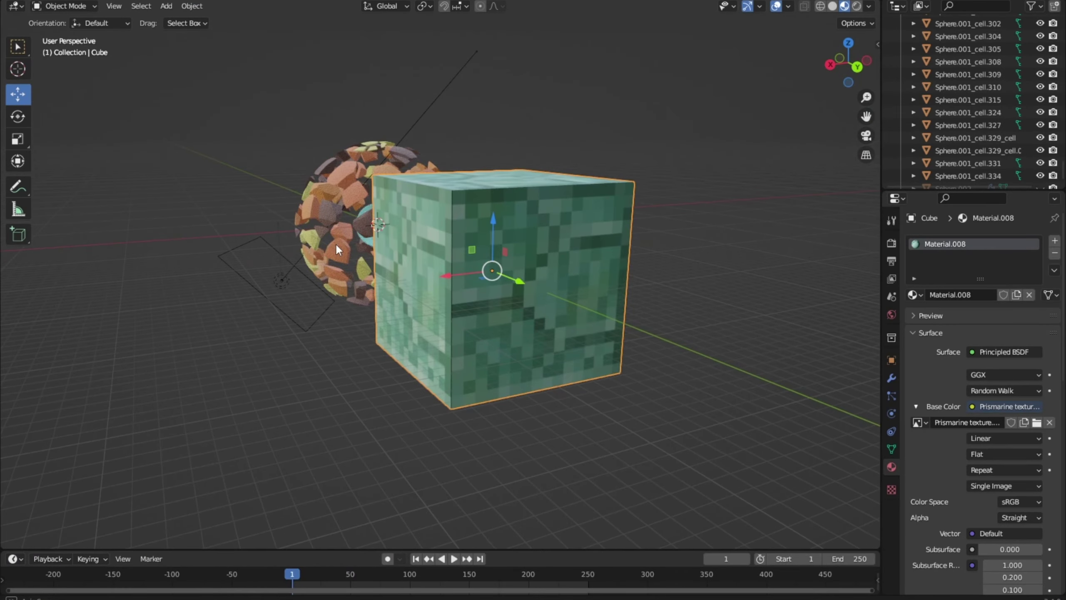
# Switch the prismarine cube into Edit Mode and inspect it from a low side angle and from above
pyautogui.moveTo(335, 242); pyautogui.dragTo(345, 270, button='middle')
pyautogui.scroll(5, 583, 467)
pyautogui.moveTo(583, 467); pyautogui.dragTo(414, 326, button='middle')
pyautogui.press('Tab')
pyautogui.scroll(2, 428, 316)
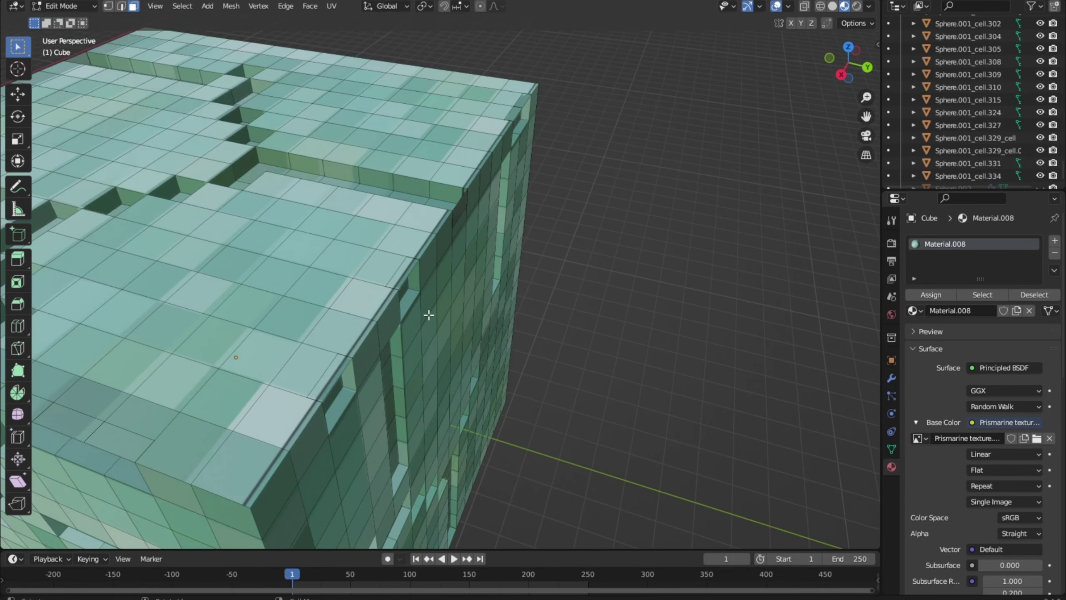
pyautogui.scroll(2, 528, 256)
pyautogui.moveTo(528, 255); pyautogui.dragTo(526, 248, button='middle')
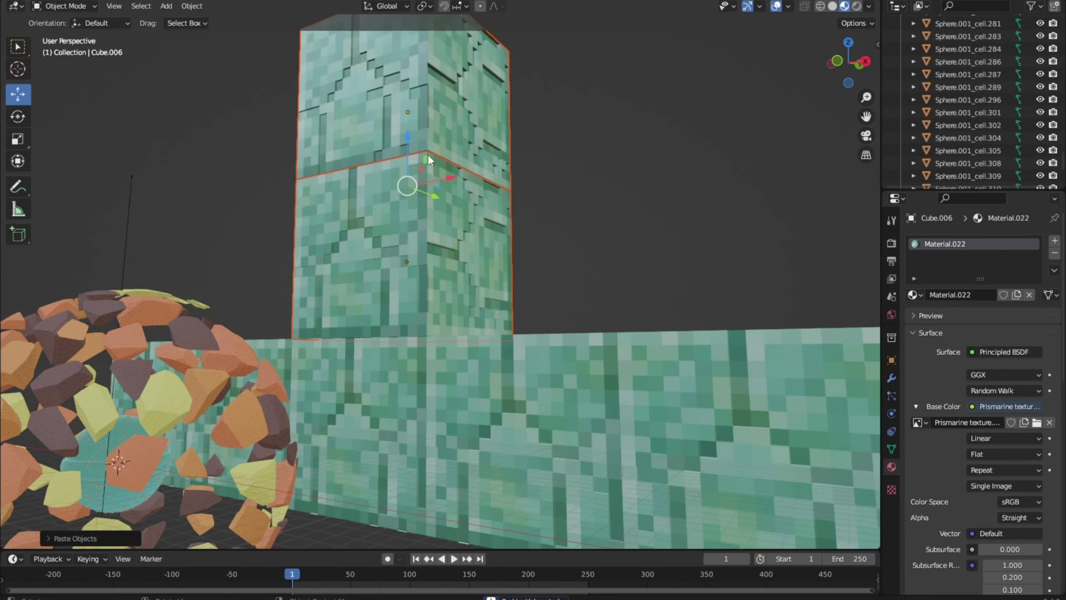
# Select the prismarine cube tower, then the Glass BSDF sphere around the core
pyautogui.click(428, 155)
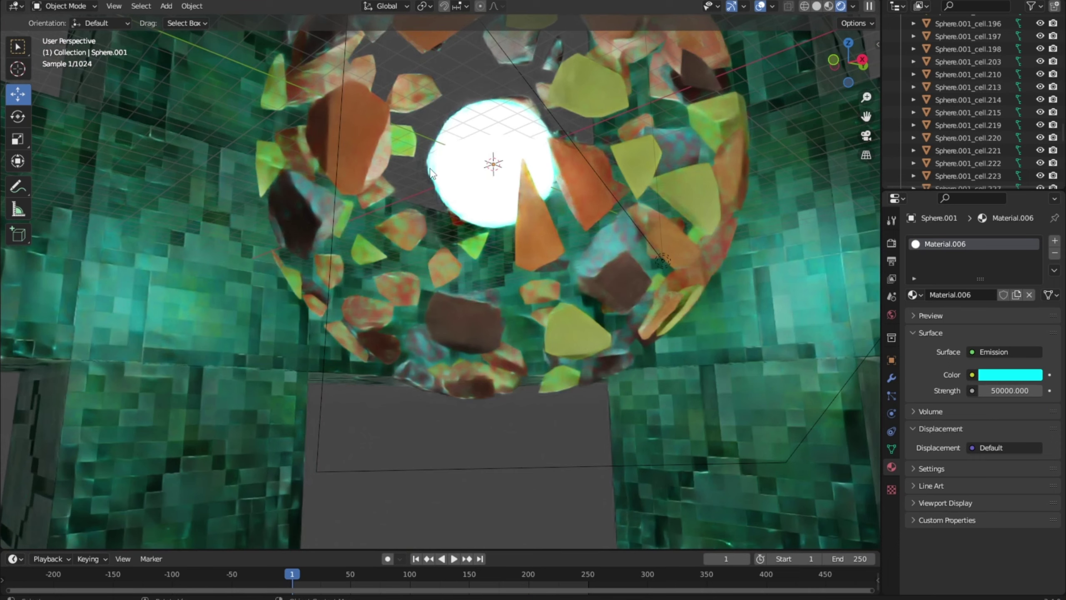
pyautogui.click(431, 170)
pyautogui.scroll(-8, 432, 171)
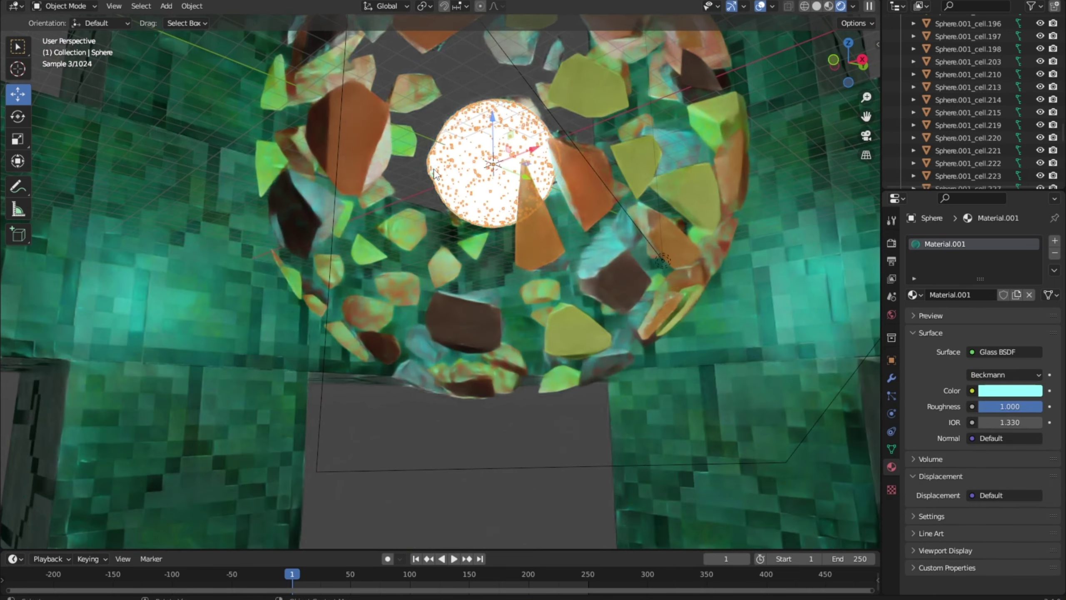
# Add a UV sphere, scale it up about 98× around the tower, and move it vertically in front view
pyautogui.moveTo(566, 311); pyautogui.dragTo(706, 348, button='middle')
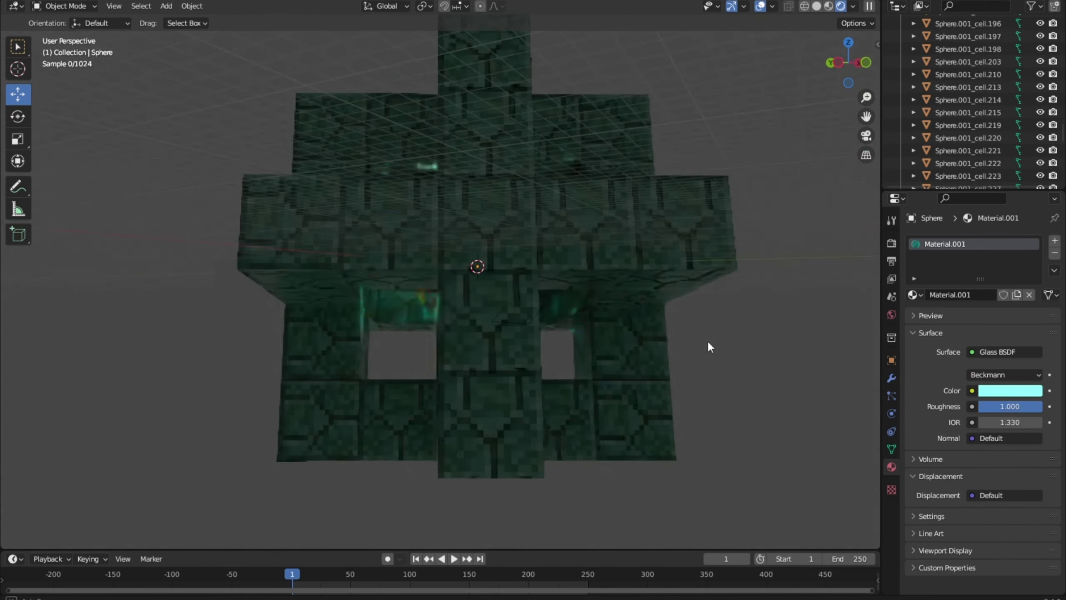
pyautogui.scroll(5, 550, 312)
pyautogui.moveTo(550, 312); pyautogui.dragTo(554, 306, button='middle')
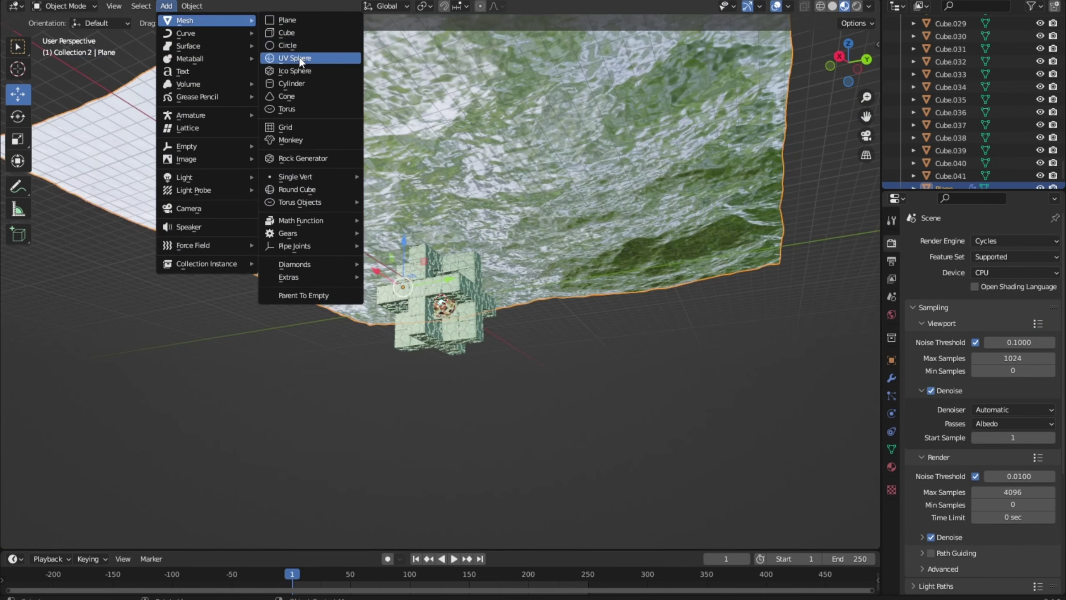
pyautogui.click(319, 59)
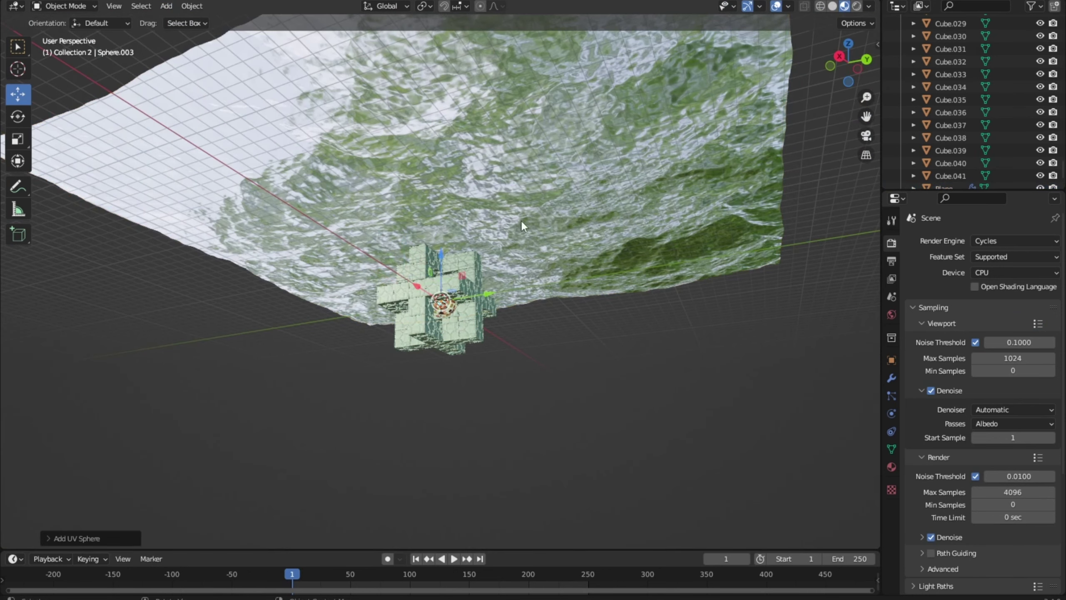
pyautogui.press('s')
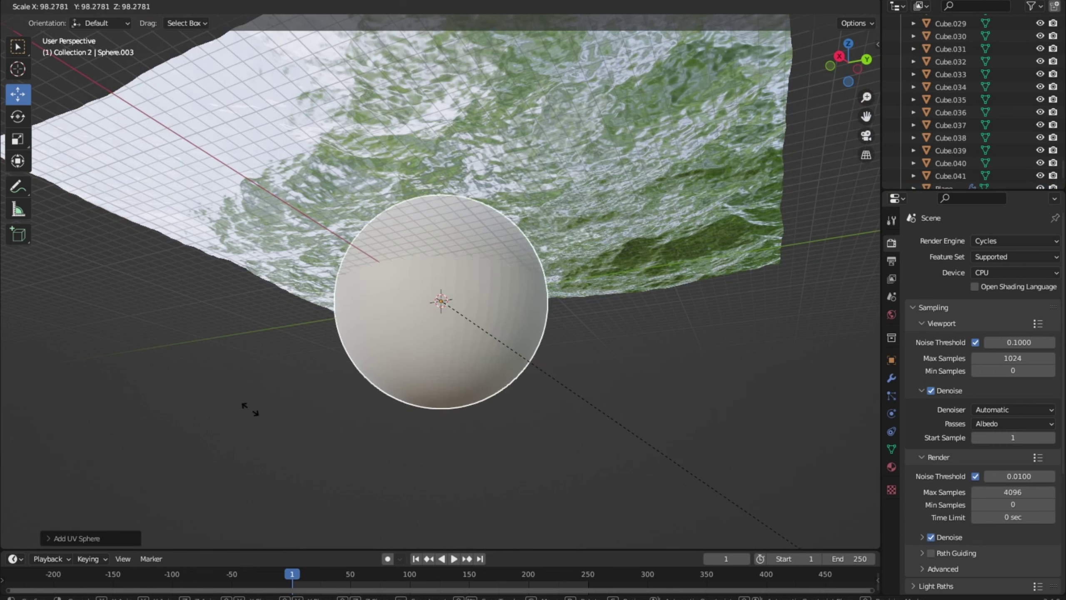
pyautogui.press('Return')
pyautogui.press('KP_1')
pyautogui.moveTo(451, 145); pyautogui.dragTo(451, 153)
pyautogui.moveTo(450, 153); pyautogui.dragTo(663, 313, button='middle')
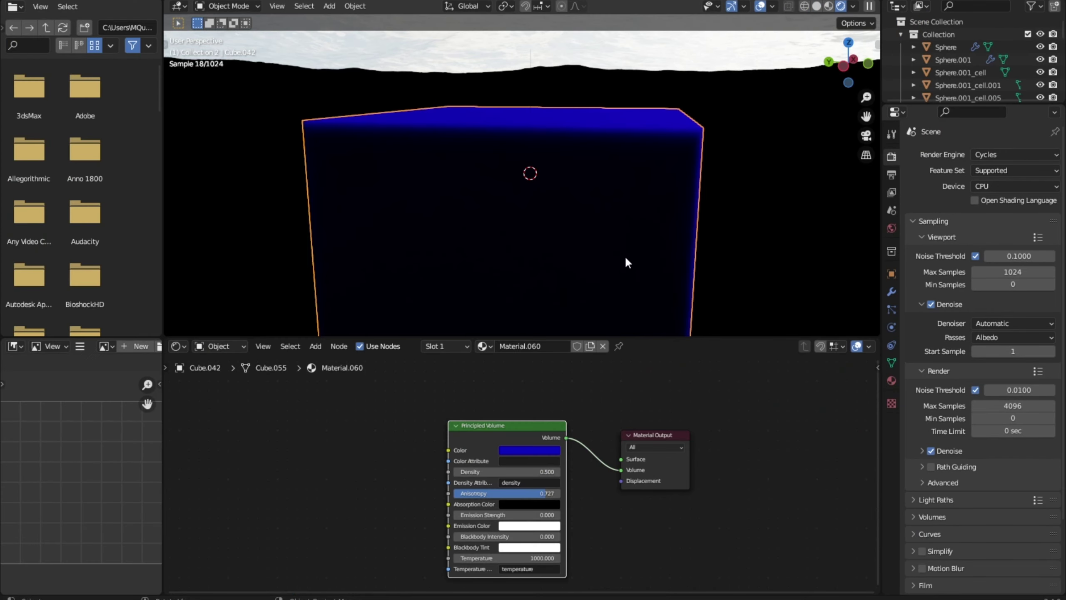
# Move and enlarge volume cube Cube.042 around the whole frame, then check the render engine list
pyautogui.press('g')
pyautogui.click(622, 209)
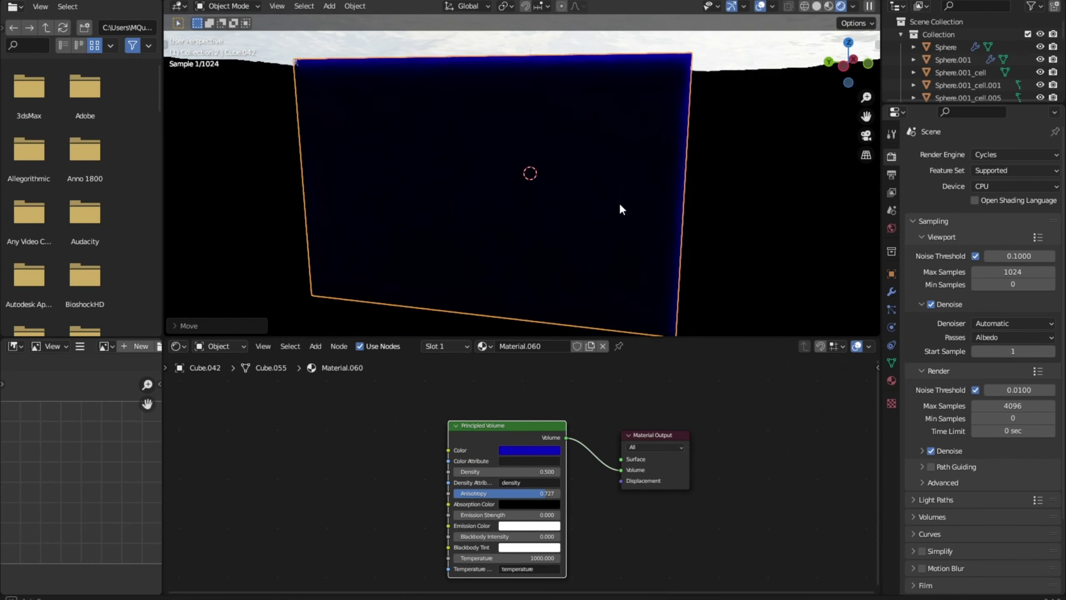
pyautogui.moveTo(622, 209); pyautogui.dragTo(446, 191, button='middle')
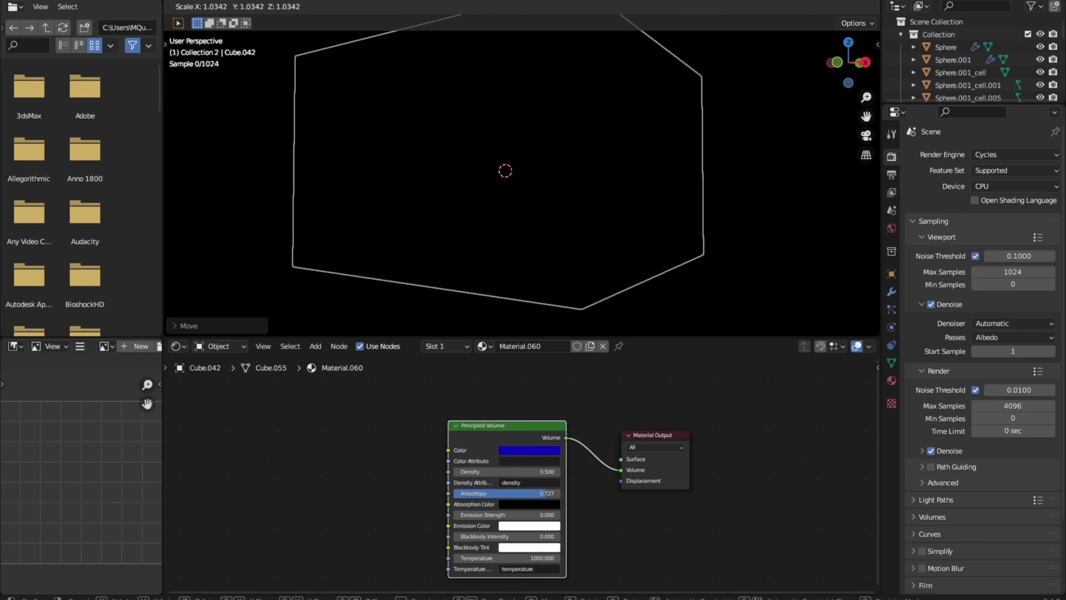
pyautogui.press('s')
pyautogui.click(517, 227)
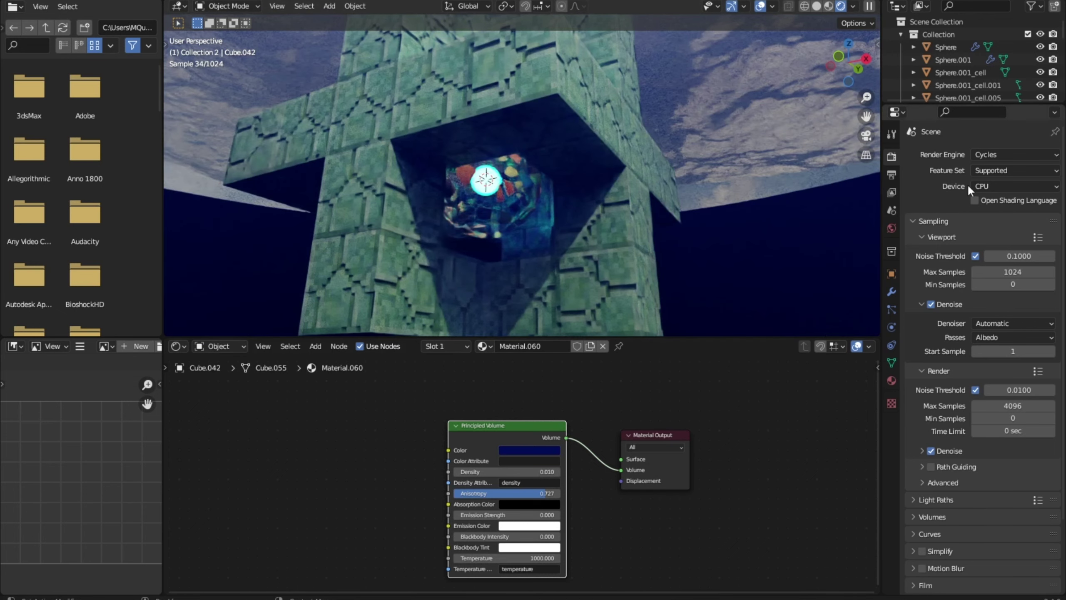
pyautogui.click(1006, 154)
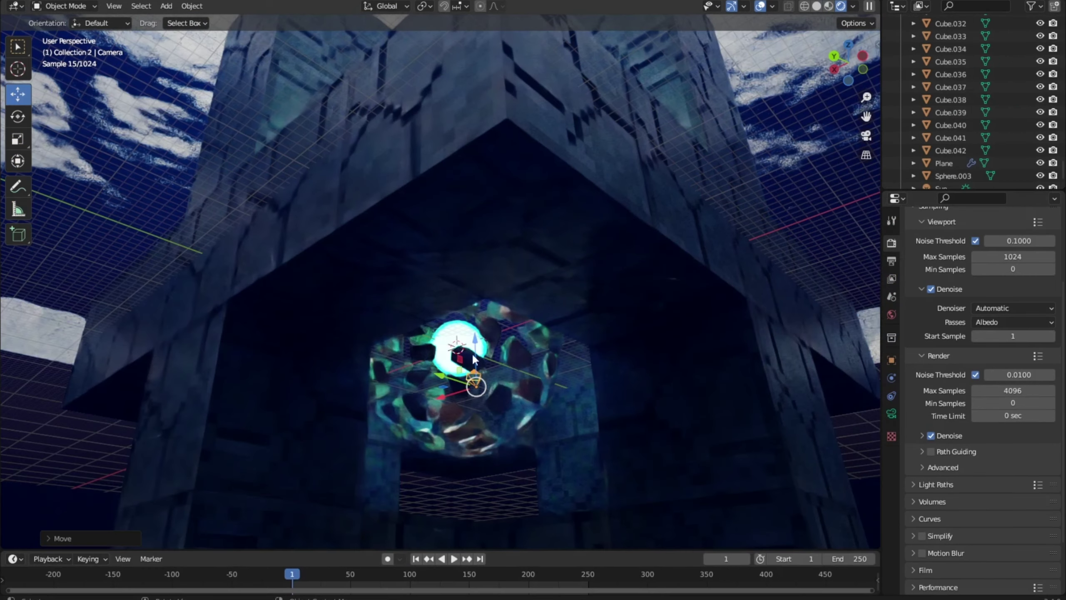
# Lower the camera along Z beneath the frame and shift it along the Y axis
pyautogui.press('g')
pyautogui.press('z')
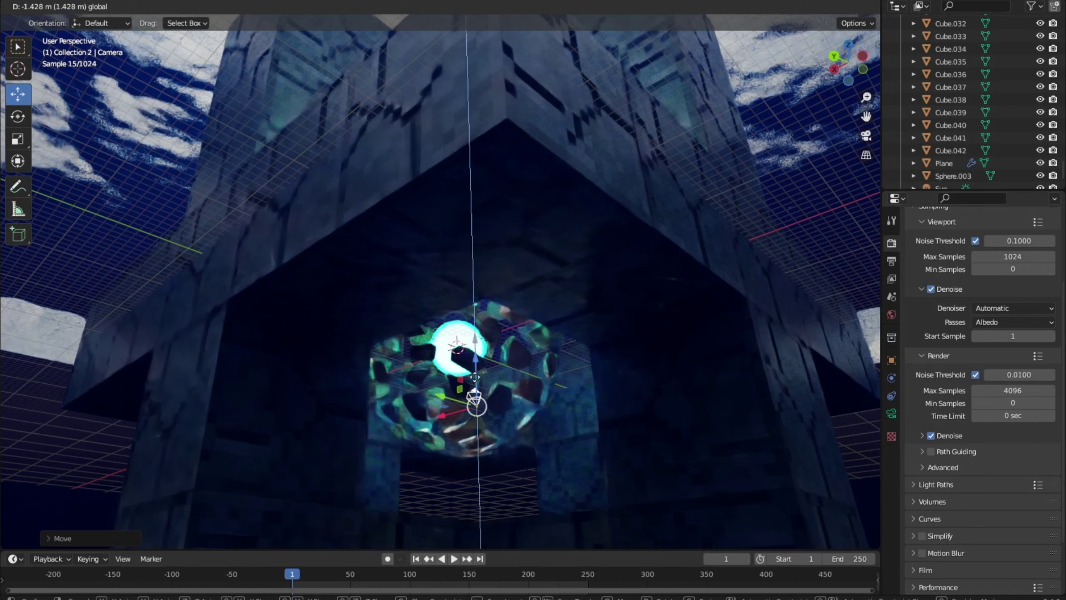
pyautogui.click(514, 428)
pyautogui.moveTo(515, 429); pyautogui.dragTo(426, 470, button='middle')
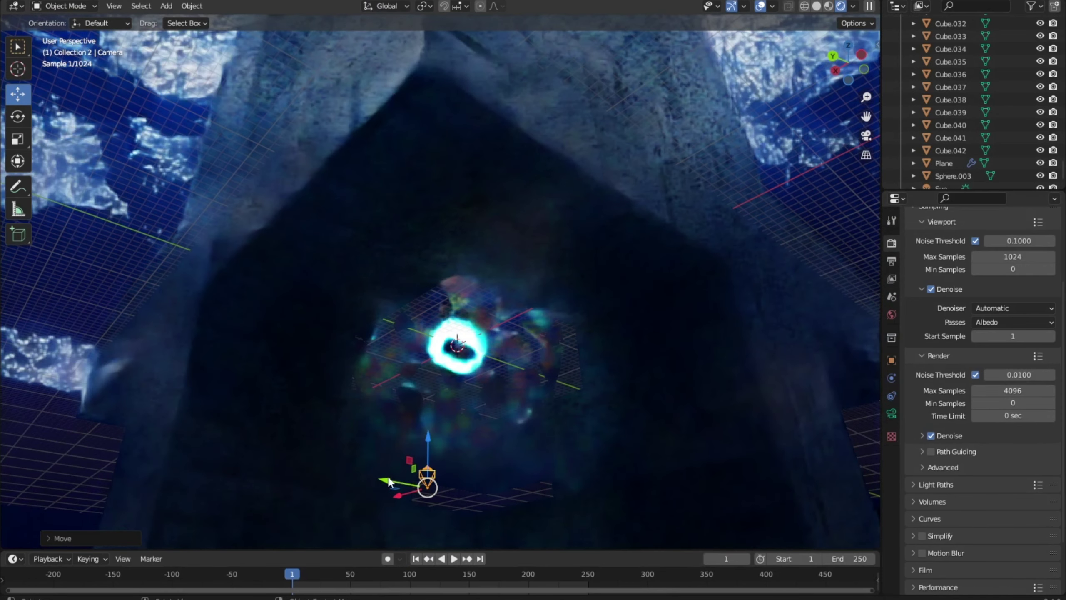
pyautogui.moveTo(389, 483); pyautogui.dragTo(450, 493)
# Scale the camera and push it along its own viewing axis toward the core
pyautogui.click(99, 1)
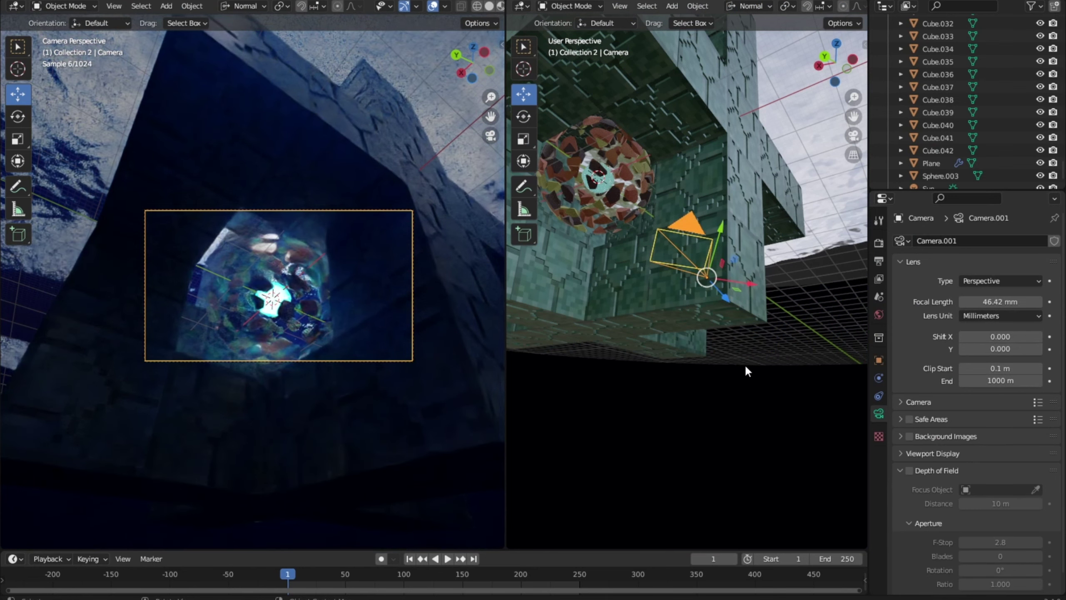
pyautogui.press('s')
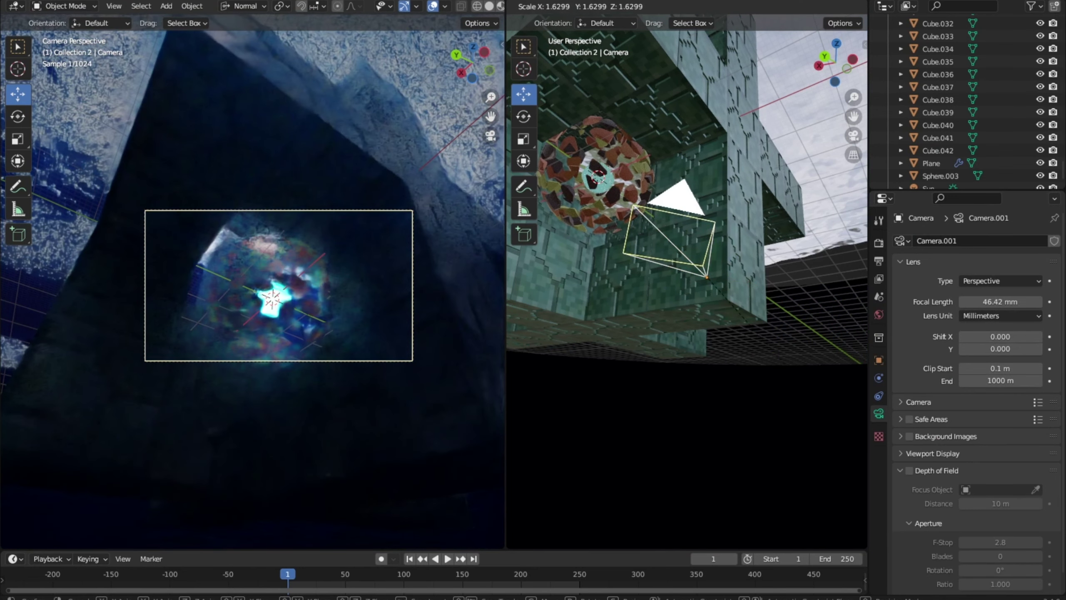
pyautogui.click(850, 400)
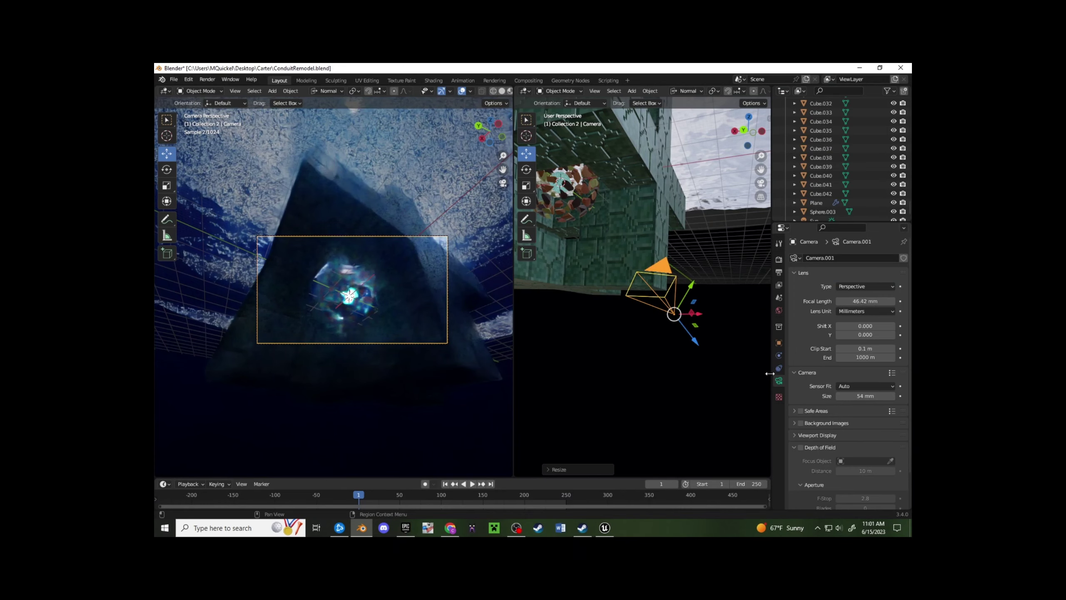
pyautogui.moveTo(945, 366); pyautogui.dragTo(914, 363)
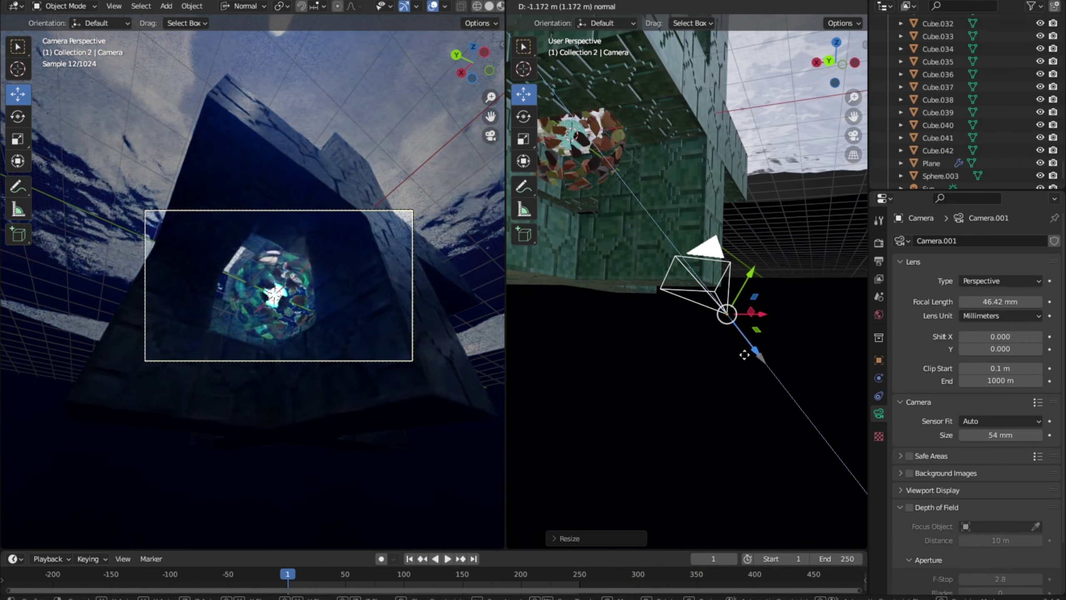
# Render frame 1 with F12 from the new camera, showing the cyan core
pyautogui.press('F12')
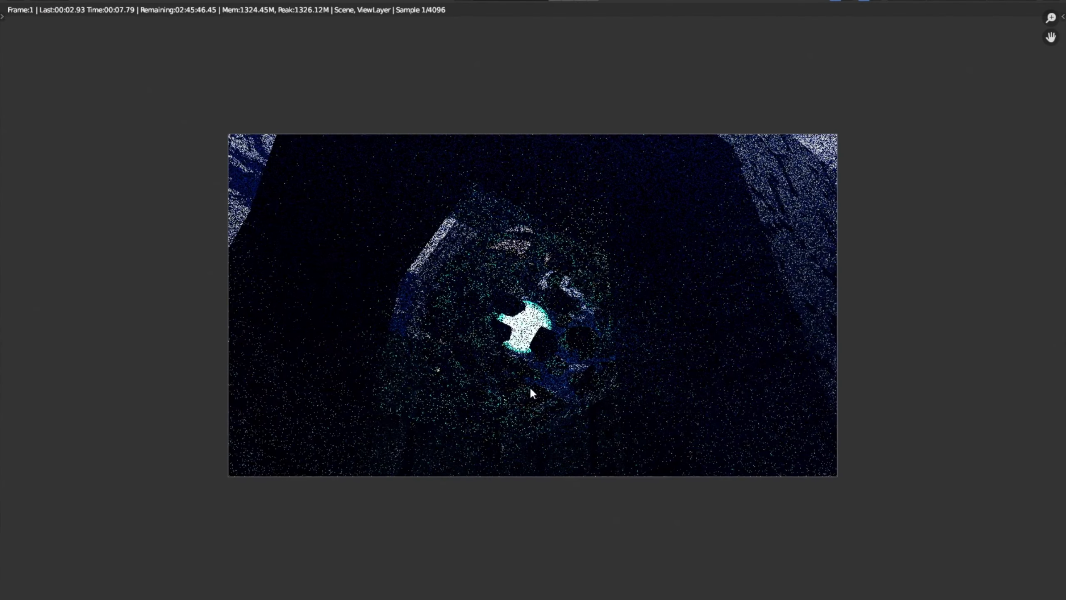